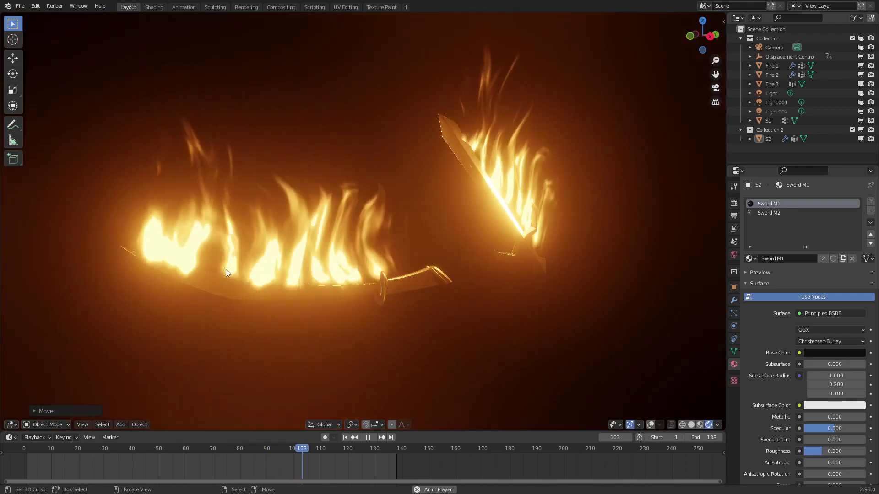
Step: Switch to the Shading workspace, hide the existing flame collection and stop playback
{"action": "left_click", "coordinate": [154, 7]}
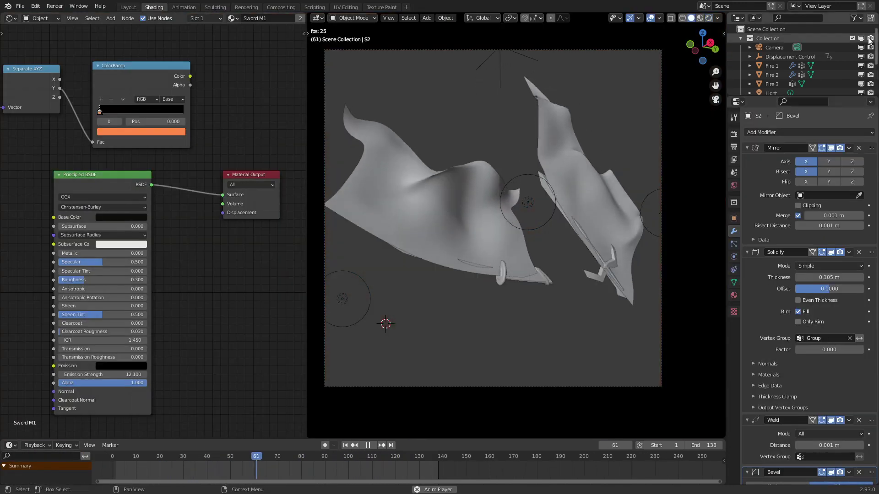
{"action": "left_click", "coordinate": [870, 40]}
{"action": "key", "text": "space"}
{"action": "middle_click_drag", "start_coordinate": [484, 206], "coordinate": [483, 242]}
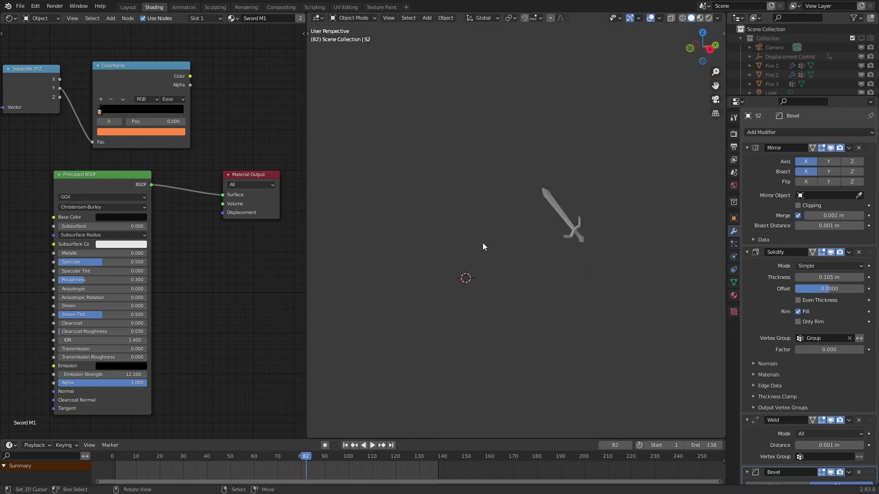
{"action": "scroll", "coordinate": [481, 233], "scroll_direction": "up", "scroll_amount": 3}
Step: Add a plane at the world origin and rotate it 90° upright, viewing from front then side
{"action": "key", "text": "shift+a"}
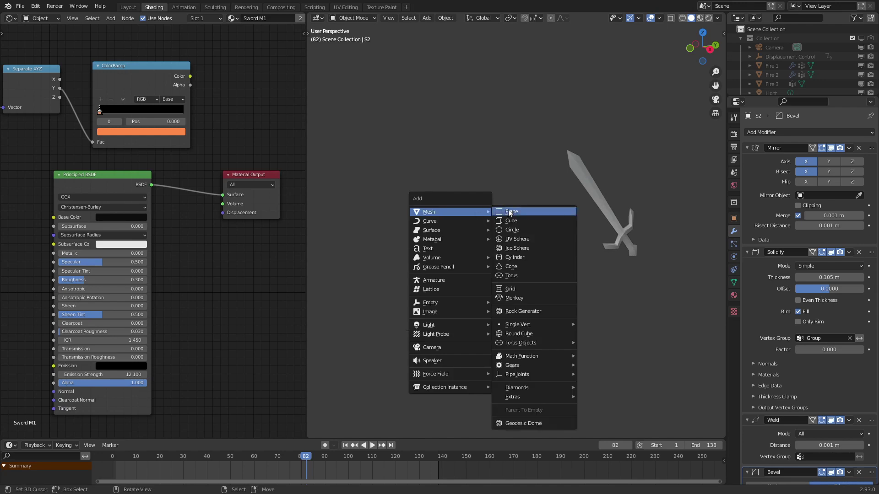
{"action": "left_click", "coordinate": [522, 212]}
{"action": "key", "text": "alt+g"}
{"action": "mouse_move", "coordinate": [550, 255]}
{"action": "middle_mouse_down"}
{"action": "mouse_move", "coordinate": [535, 286]}
{"action": "mouse_move", "coordinate": [500, 296]}
{"action": "middle_mouse_up"}
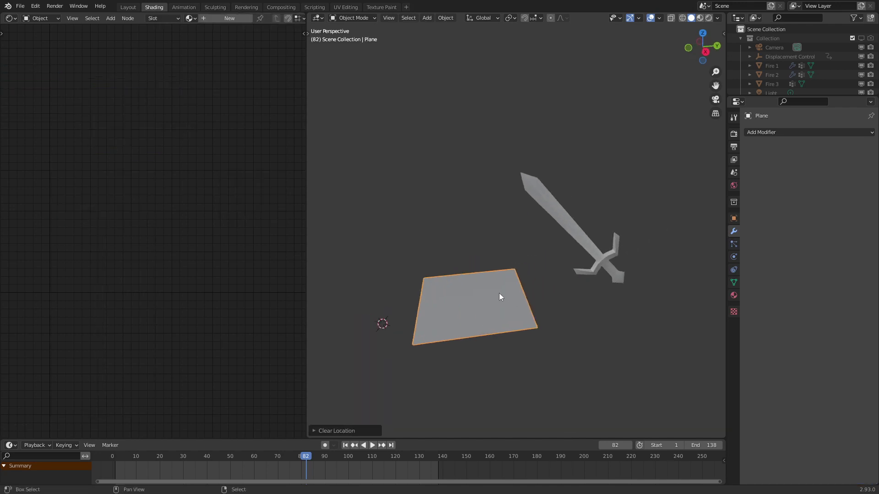
{"action": "key", "text": "KP_1"}
{"action": "key", "text": "r"}
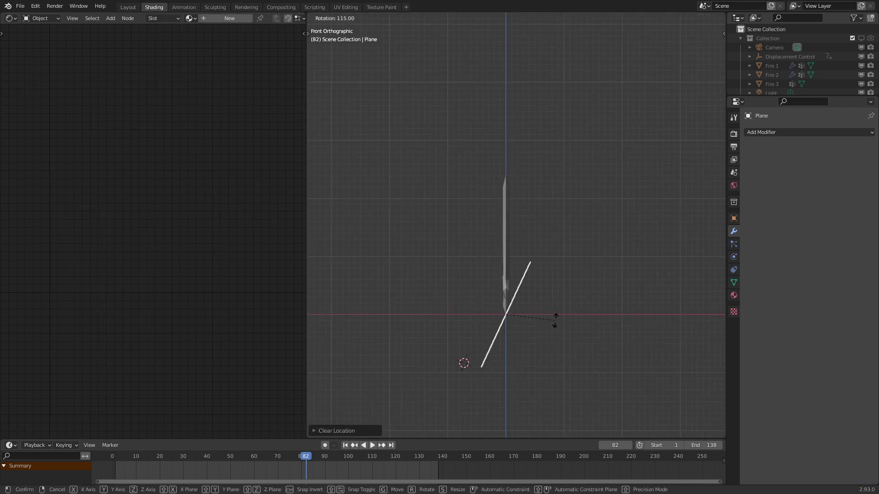
{"action": "left_click", "coordinate": [551, 298]}
{"action": "key", "text": "KP_3"}
{"action": "middle_click_drag", "start_coordinate": [551, 298], "coordinate": [441, 330], "text": "shift"}
Step: In Edit Mode, move three of the plane's edges so it forms a slanted sheet along the blade
{"action": "key", "text": "Tab"}
{"action": "key", "text": "alt+a"}
{"action": "left_click", "coordinate": [419, 349]}
{"action": "key", "text": "g"}
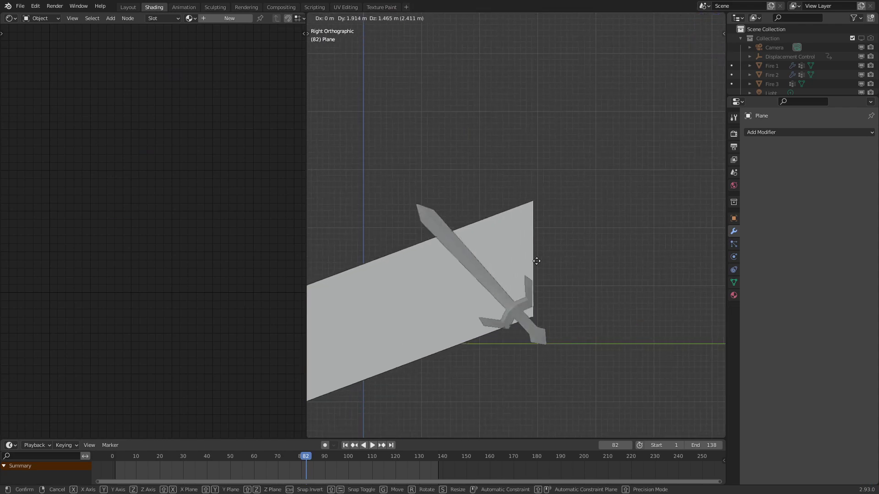
{"action": "left_click", "coordinate": [533, 258]}
{"action": "scroll", "coordinate": [513, 227], "scroll_direction": "down", "scroll_amount": 4}
{"action": "left_click", "coordinate": [414, 281]}
{"action": "key", "text": "g"}
{"action": "left_click", "coordinate": [460, 188]}
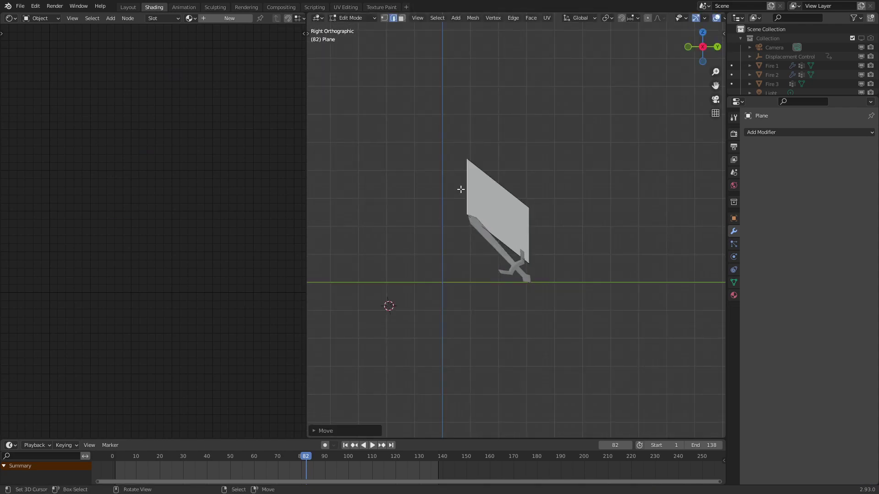
{"action": "scroll", "coordinate": [521, 220], "scroll_direction": "up", "scroll_amount": 4}
{"action": "left_click", "coordinate": [537, 245]}
{"action": "key", "text": "g"}
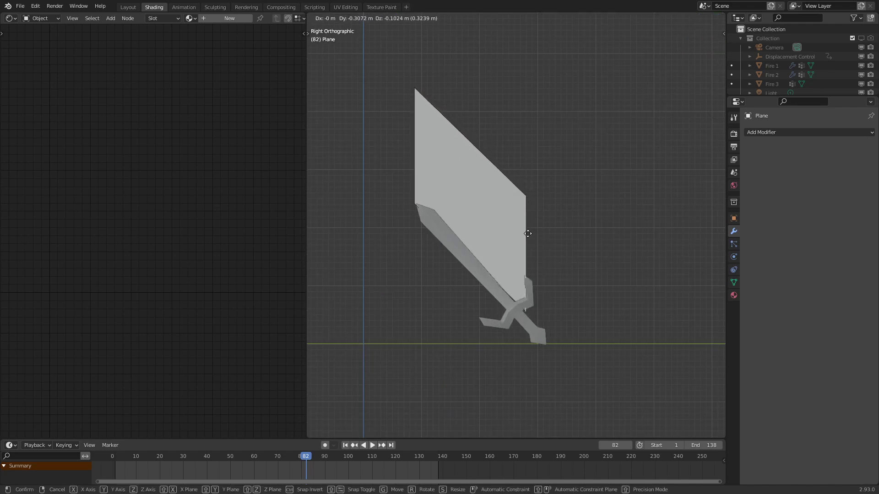
{"action": "left_click_drag", "start_coordinate": [531, 244], "coordinate": [525, 238]}
{"action": "left_click", "coordinate": [525, 238]}
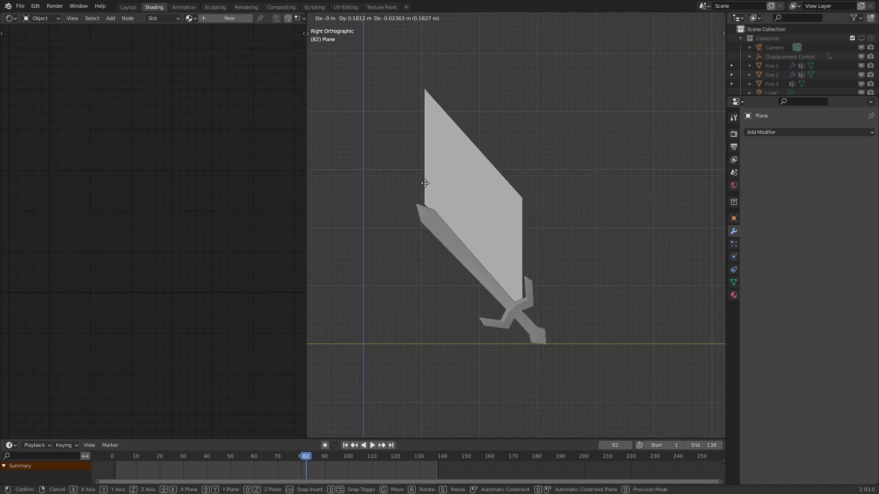
{"action": "key", "text": "Tab"}
{"action": "middle_click_drag", "start_coordinate": [488, 207], "coordinate": [495, 240]}
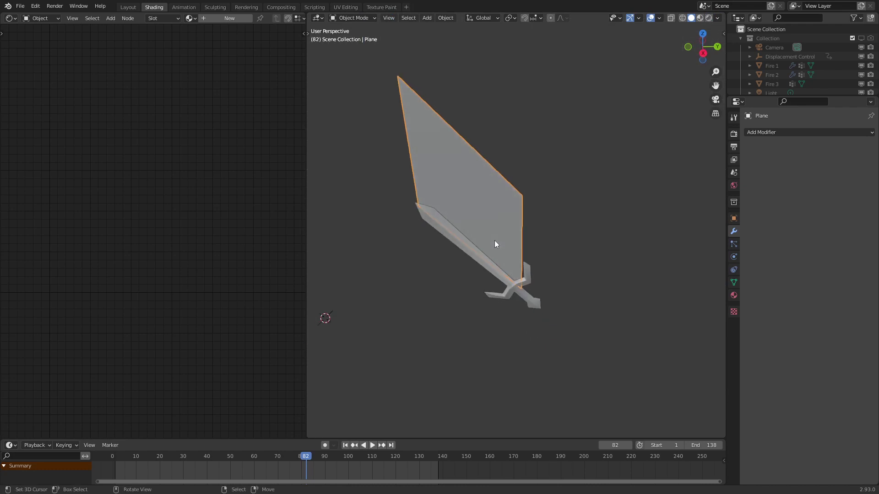
Step: Create a new material, add a UV Map node previewed on the plane, and delete the Principled BSDF
{"action": "left_click", "coordinate": [215, 18]}
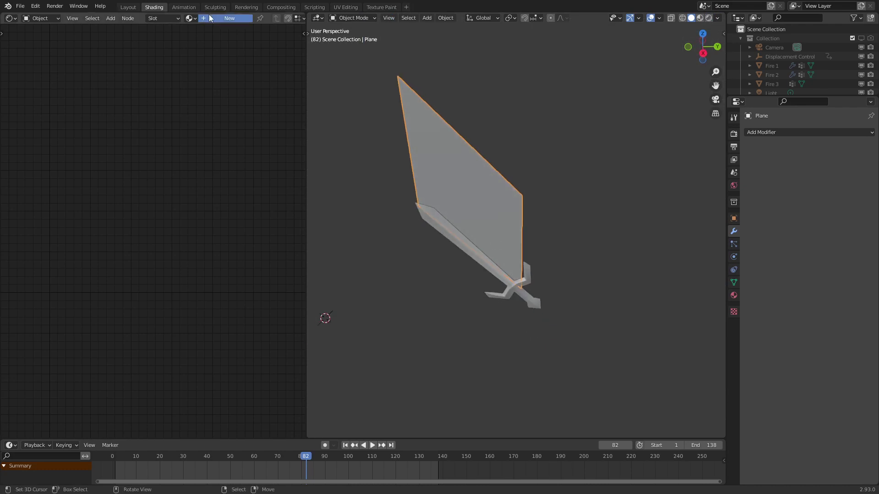
{"action": "key", "text": "shift+a"}
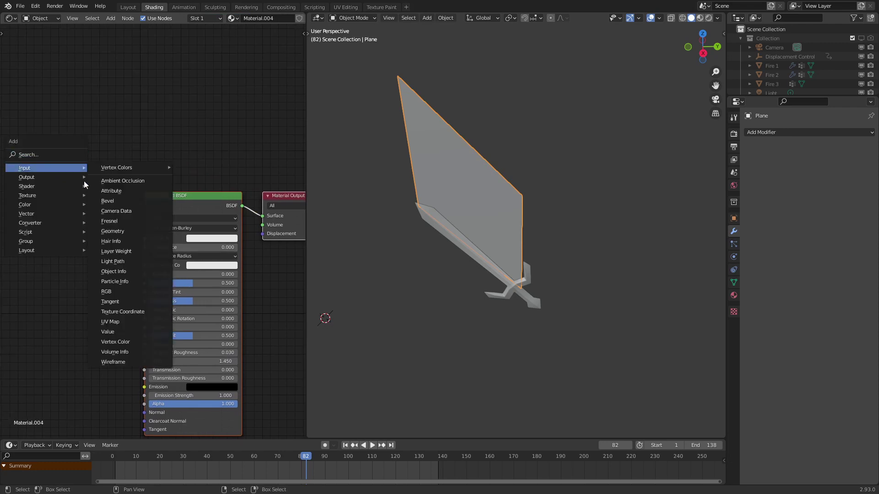
{"action": "left_click", "coordinate": [120, 319]}
{"action": "left_click", "coordinate": [76, 137]}
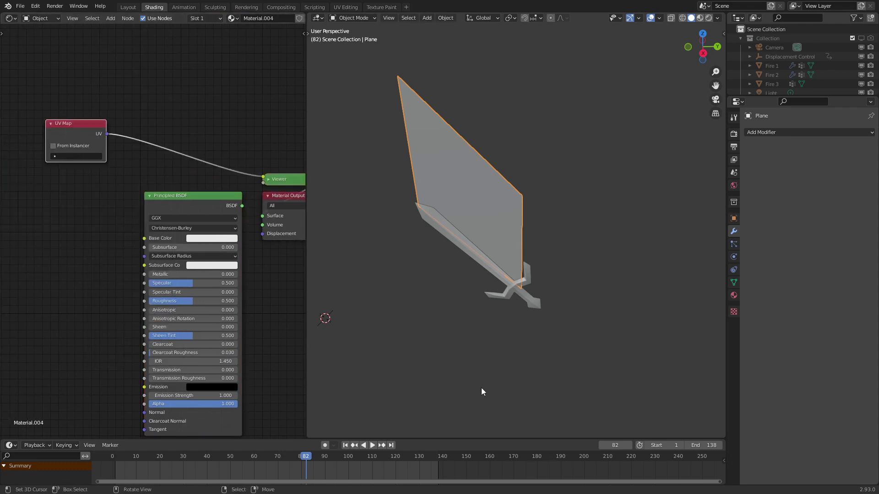
{"action": "key", "text": "z"}
{"action": "middle_click_drag", "start_coordinate": [508, 203], "coordinate": [597, 228], "text": "shift"}
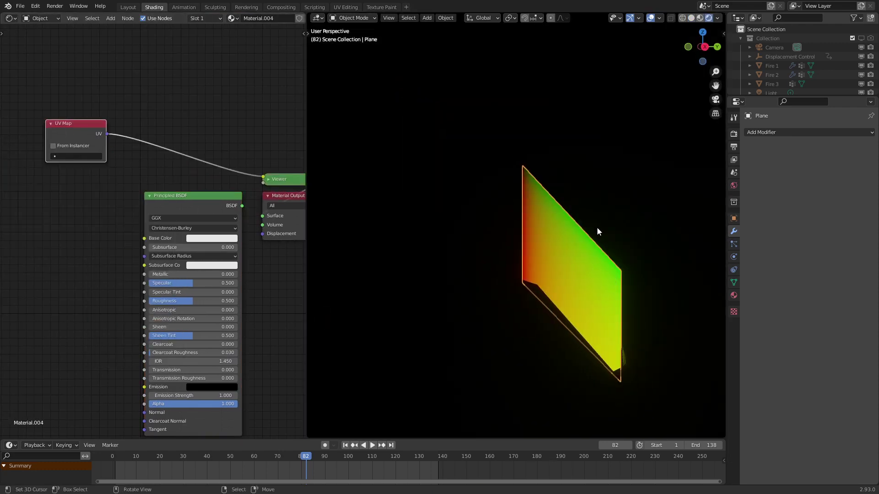
{"action": "left_click", "coordinate": [202, 200]}
{"action": "key", "text": "x"}
{"action": "scroll", "coordinate": [69, 147], "scroll_direction": "down", "scroll_amount": 2}
Step: Insert a Separate XYZ node into the UV link, discarding a wrongly added Shader to RGB
{"action": "mouse_move", "coordinate": [93, 152]}
{"action": "middle_mouse_down"}
{"action": "mouse_move", "coordinate": [180, 163]}
{"action": "mouse_move", "coordinate": [91, 211]}
{"action": "middle_mouse_up"}
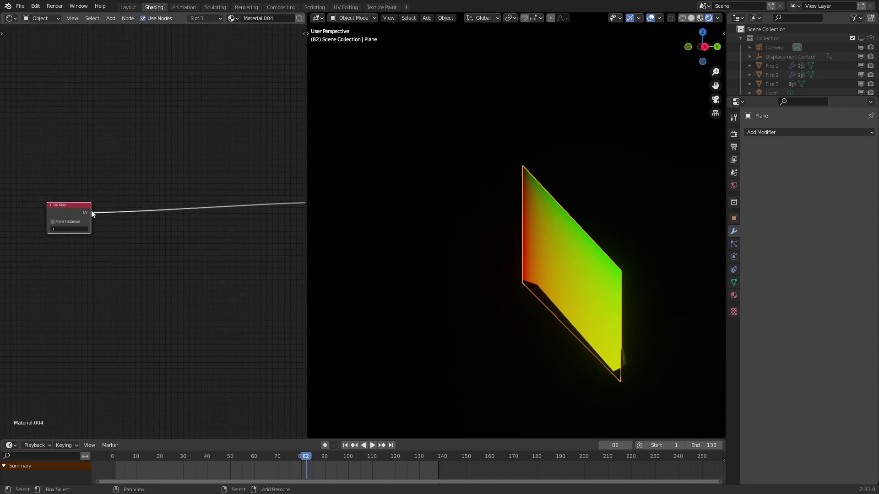
{"action": "key", "text": "shift+a"}
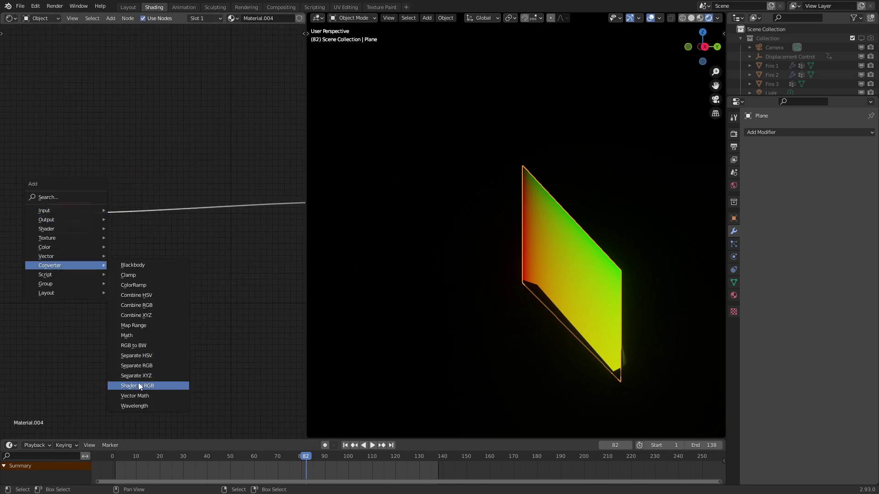
{"action": "left_click", "coordinate": [138, 386]}
{"action": "key", "text": "Escape"}
{"action": "key", "text": "shift+a"}
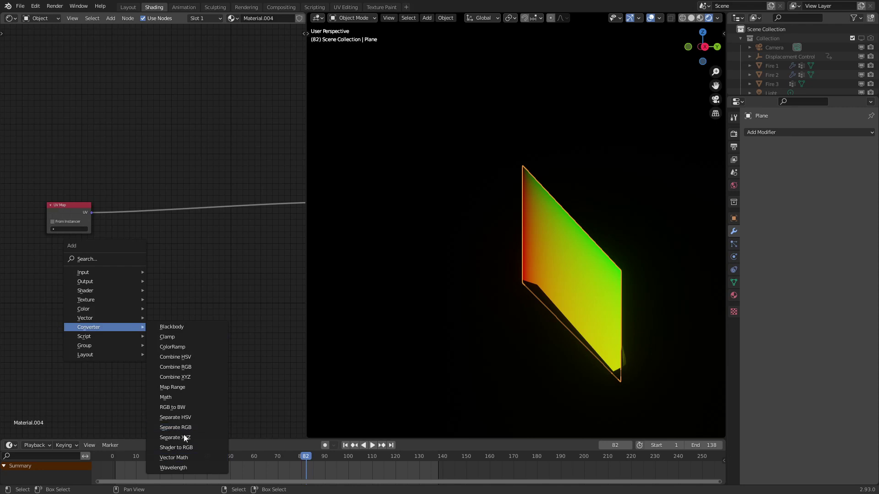
{"action": "left_click", "coordinate": [176, 438]}
{"action": "left_click", "coordinate": [134, 210]}
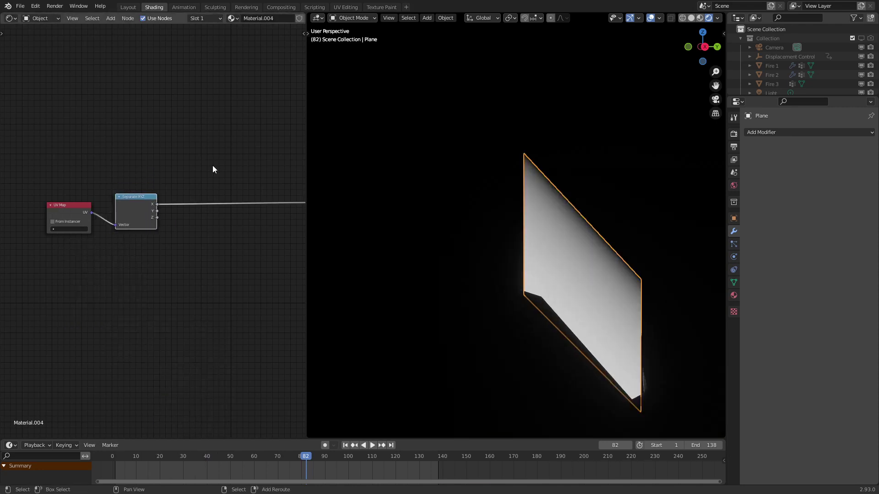
{"action": "middle_click_drag", "start_coordinate": [542, 259], "coordinate": [447, 209], "text": "shift"}
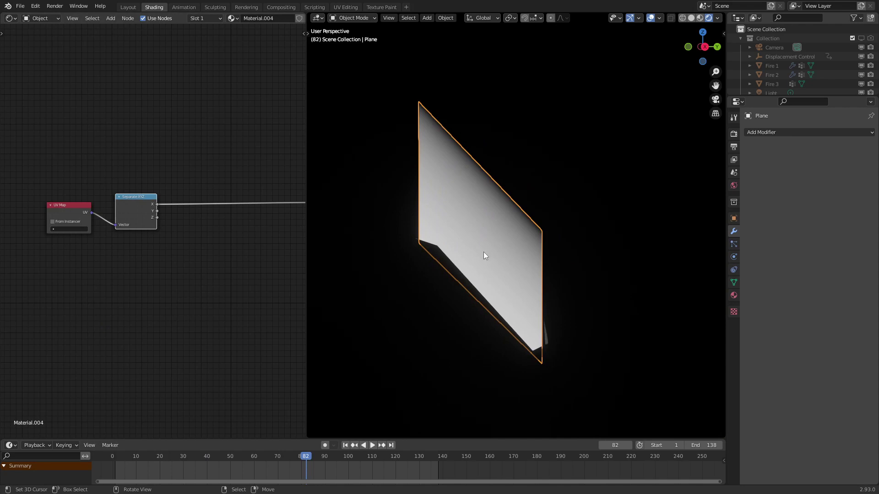
{"action": "key", "text": "shift+a"}
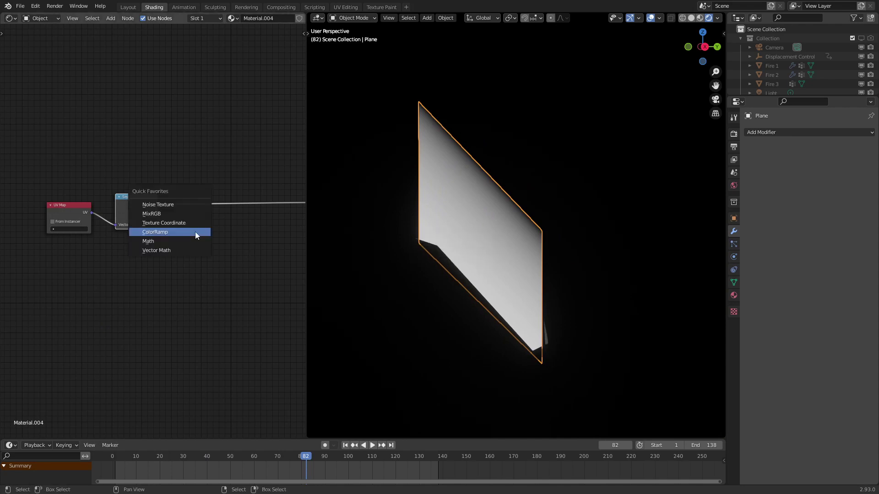
Step: Insert a ColorRamp on the X output with a black stop, white stop near 0.75 and eased interpolation
{"action": "left_click", "coordinate": [194, 232]}
{"action": "left_click", "coordinate": [195, 186]}
{"action": "scroll", "coordinate": [196, 185], "scroll_direction": "up", "scroll_amount": 2}
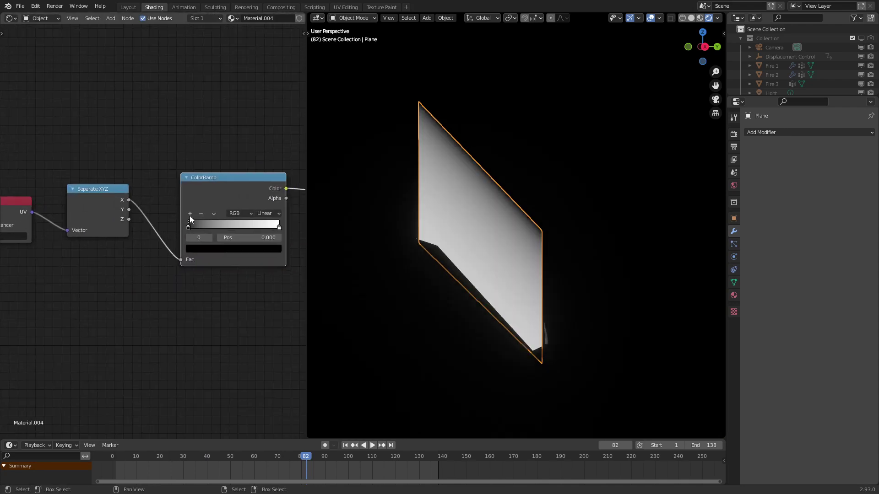
{"action": "mouse_move", "coordinate": [236, 226]}
{"action": "left_mouse_down"}
{"action": "mouse_move", "coordinate": [249, 222]}
{"action": "mouse_move", "coordinate": [209, 225]}
{"action": "left_mouse_up"}
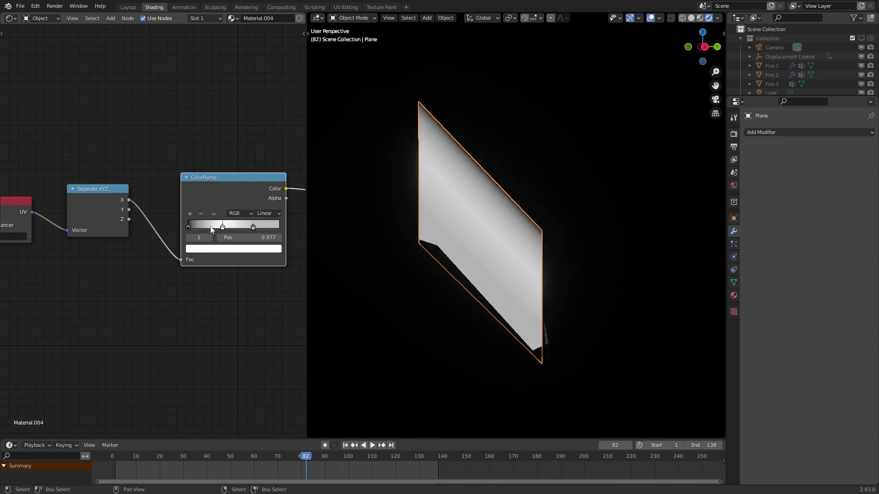
{"action": "left_click", "coordinate": [243, 249]}
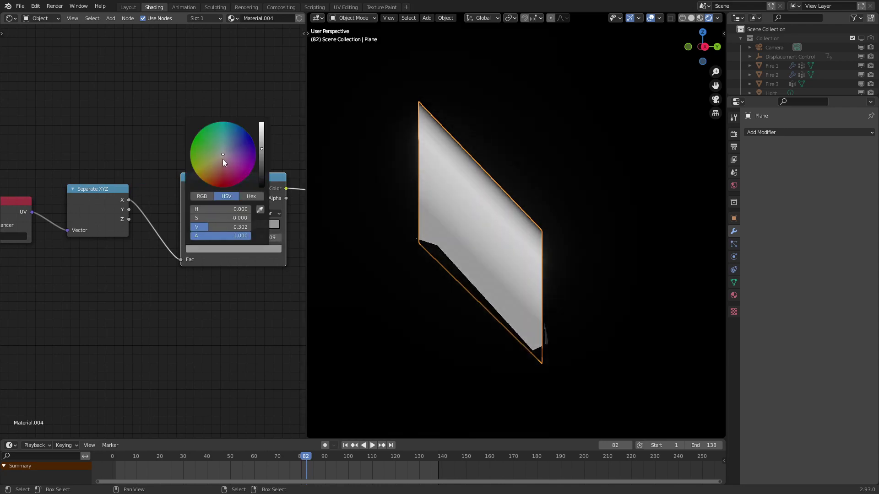
{"action": "scroll", "coordinate": [223, 159], "scroll_direction": "down", "scroll_amount": 5}
{"action": "left_click_drag", "start_coordinate": [257, 228], "coordinate": [280, 226]}
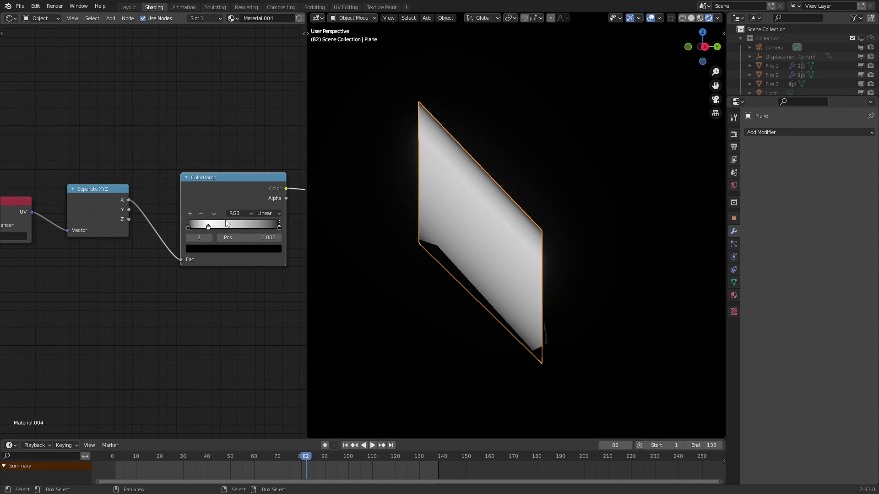
{"action": "left_click_drag", "start_coordinate": [219, 226], "coordinate": [270, 237]}
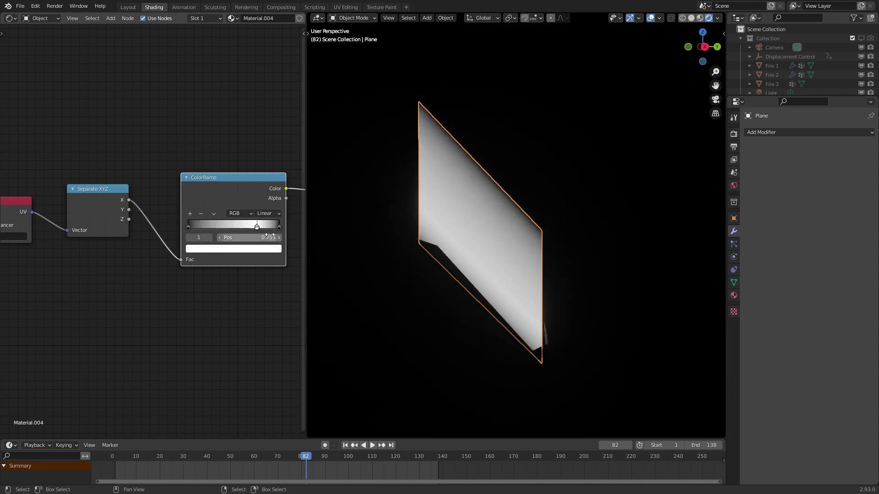
{"action": "left_click", "coordinate": [268, 213]}
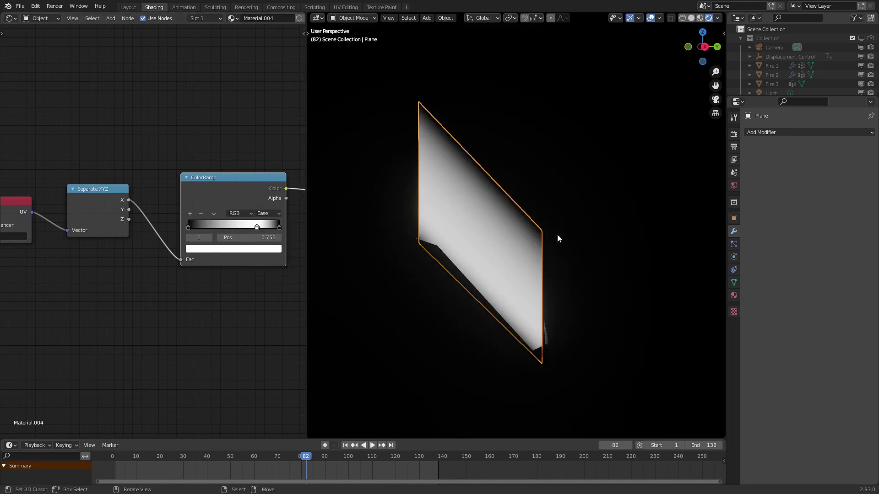
Step: Duplicate the ColorRamp, drive it from the Y output and add a grey stop
{"action": "middle_click_drag", "start_coordinate": [558, 237], "coordinate": [551, 250]}
{"action": "left_click_drag", "start_coordinate": [203, 191], "coordinate": [194, 133]}
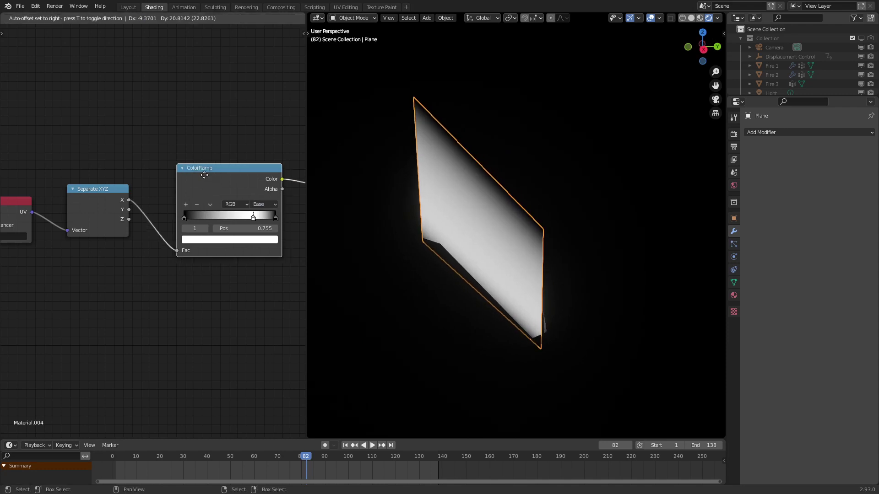
{"action": "key", "text": "shift+d"}
{"action": "left_click_drag", "start_coordinate": [129, 210], "coordinate": [132, 217]}
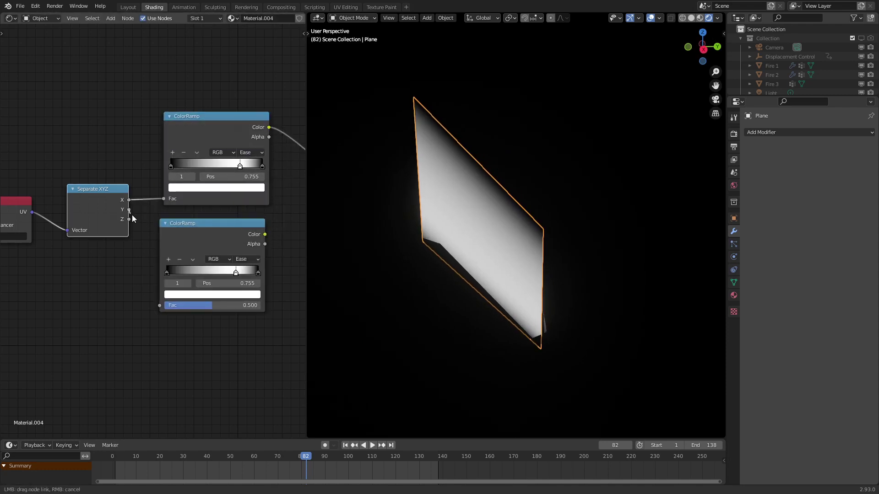
{"action": "left_click_drag", "start_coordinate": [163, 305], "coordinate": [163, 304]}
{"action": "left_click", "coordinate": [168, 258]}
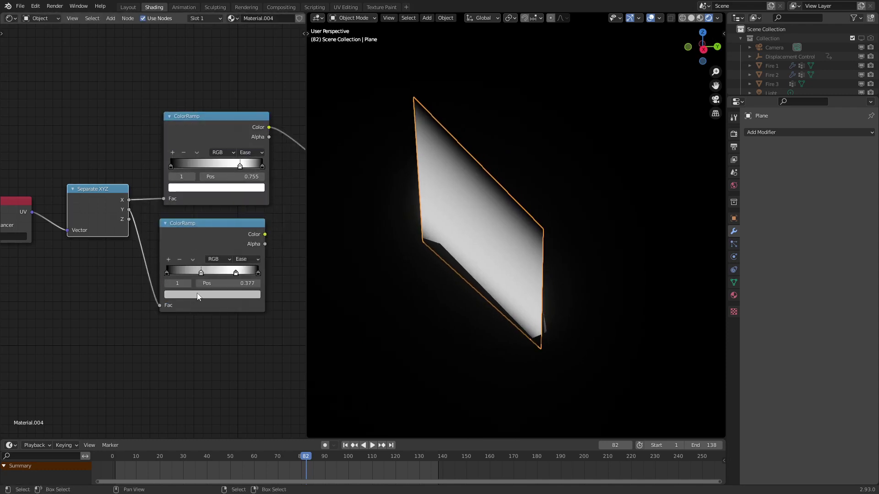
{"action": "left_click", "coordinate": [199, 295]}
Step: Combine the two ColorRamps with a Math node set to Multiply
{"action": "middle_click_drag", "start_coordinate": [303, 184], "coordinate": [199, 246]}
{"action": "key", "text": "q"}
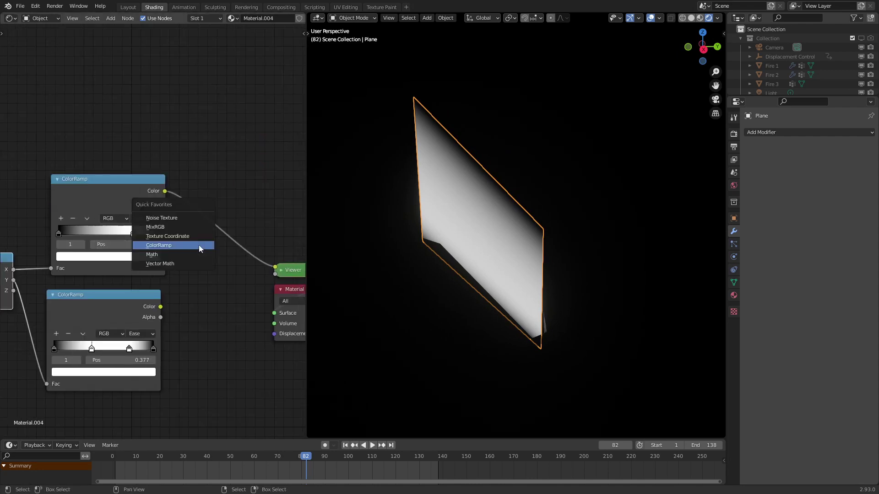
{"action": "left_click", "coordinate": [152, 254]}
{"action": "left_click", "coordinate": [260, 248]}
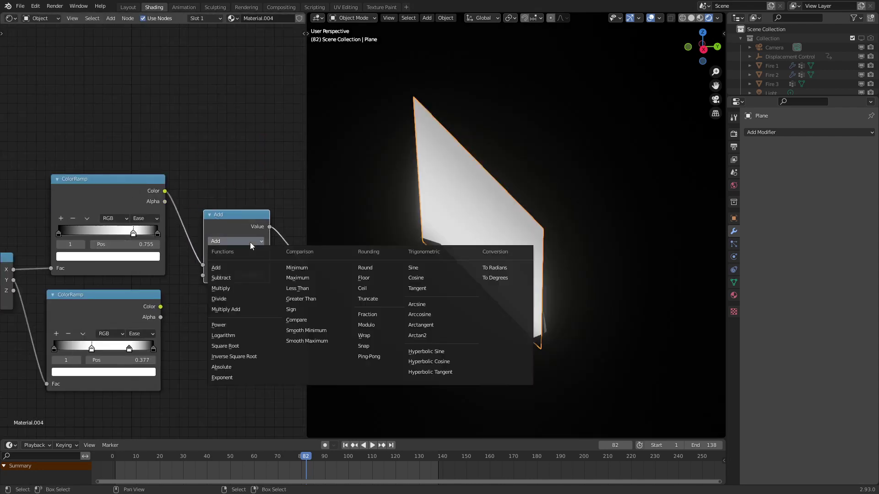
{"action": "left_click", "coordinate": [227, 288]}
{"action": "left_click_drag", "start_coordinate": [160, 307], "coordinate": [203, 276]}
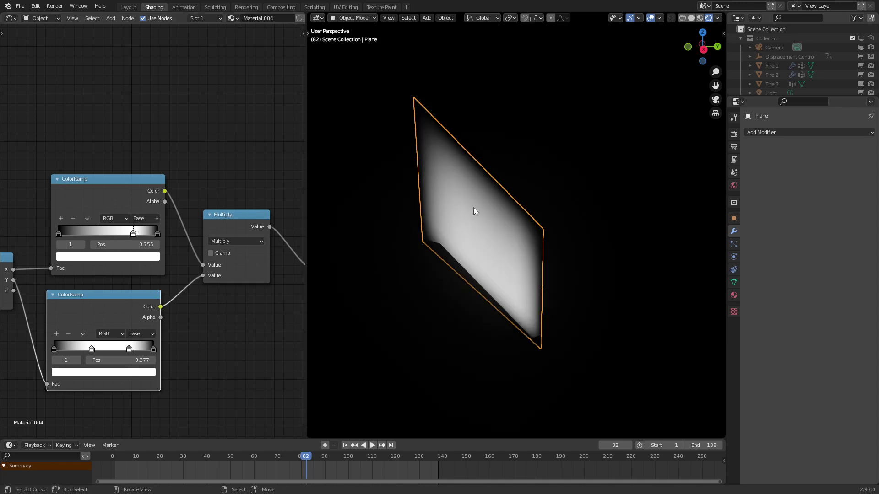
{"action": "key", "text": "g"}
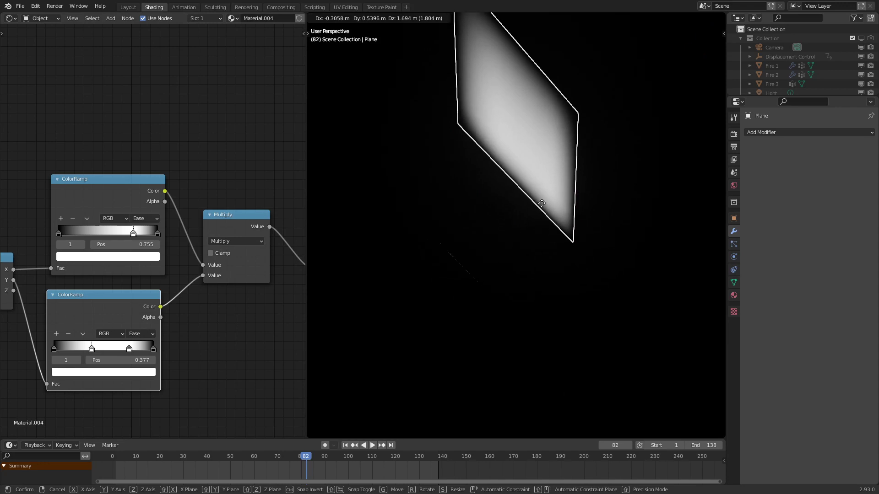
{"action": "key", "text": "Escape"}
{"action": "scroll", "coordinate": [148, 246], "scroll_direction": "down", "scroll_amount": 1}
{"action": "scroll", "coordinate": [149, 246], "scroll_direction": "down", "scroll_amount": 2}
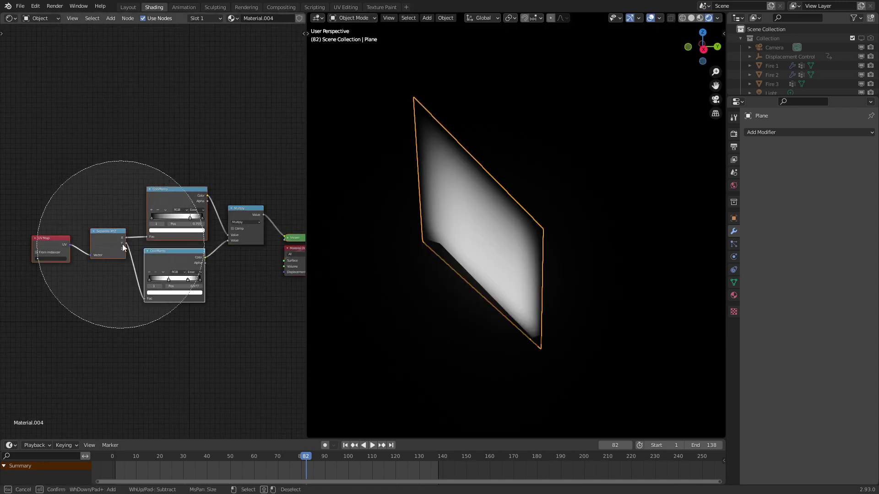
Step: Add a Noise Texture fed by a duplicated UV Map node below the gradients
{"action": "mouse_move", "coordinate": [155, 233]}
{"action": "middle_mouse_down"}
{"action": "mouse_move", "coordinate": [253, 310]}
{"action": "mouse_move", "coordinate": [208, 278]}
{"action": "middle_mouse_up"}
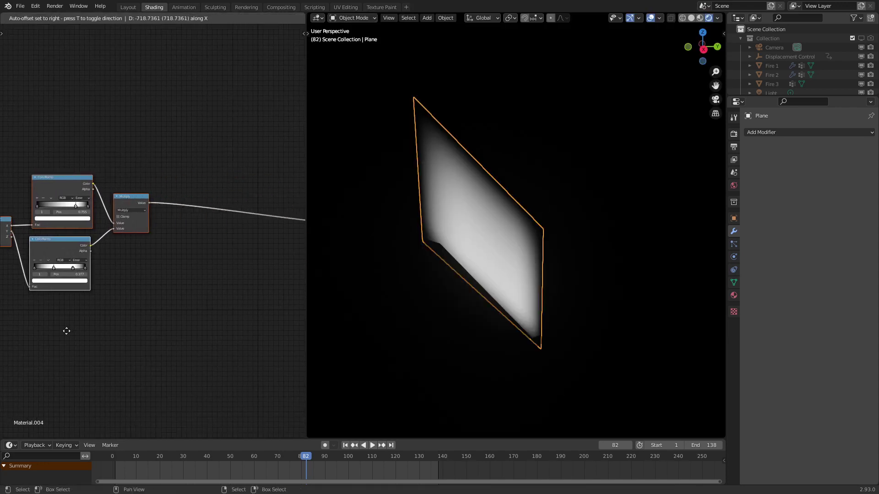
{"action": "key", "text": "shift+a"}
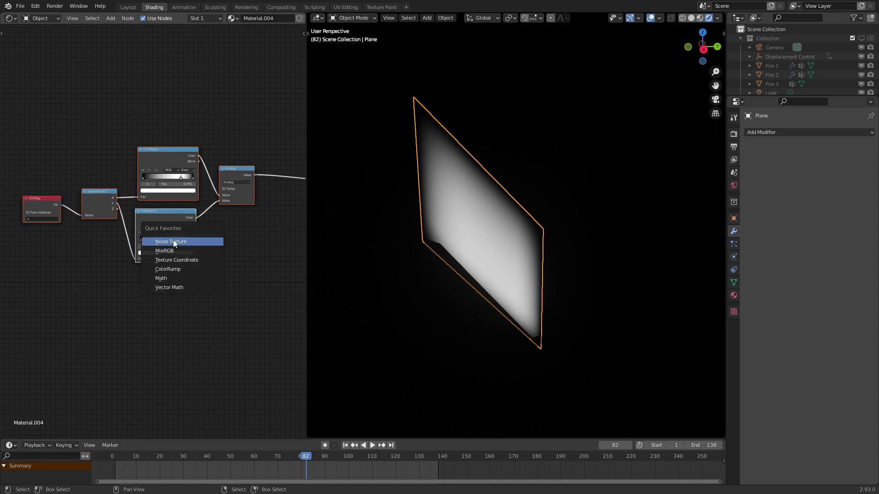
{"action": "left_click", "coordinate": [173, 240]}
{"action": "scroll", "coordinate": [158, 303], "scroll_direction": "up", "scroll_amount": 2}
{"action": "middle_click_drag", "start_coordinate": [157, 315], "coordinate": [190, 284]}
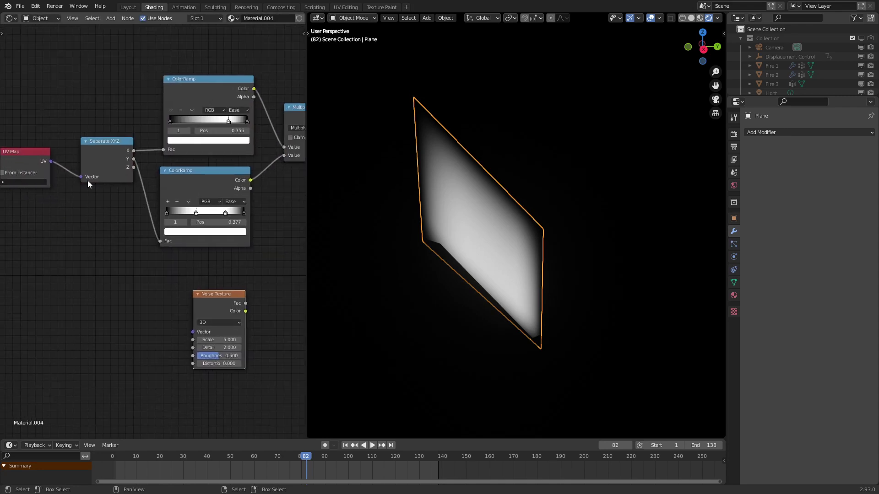
{"action": "left_click", "coordinate": [20, 171]}
{"action": "key", "text": "shift+d"}
{"action": "left_click", "coordinate": [101, 311]}
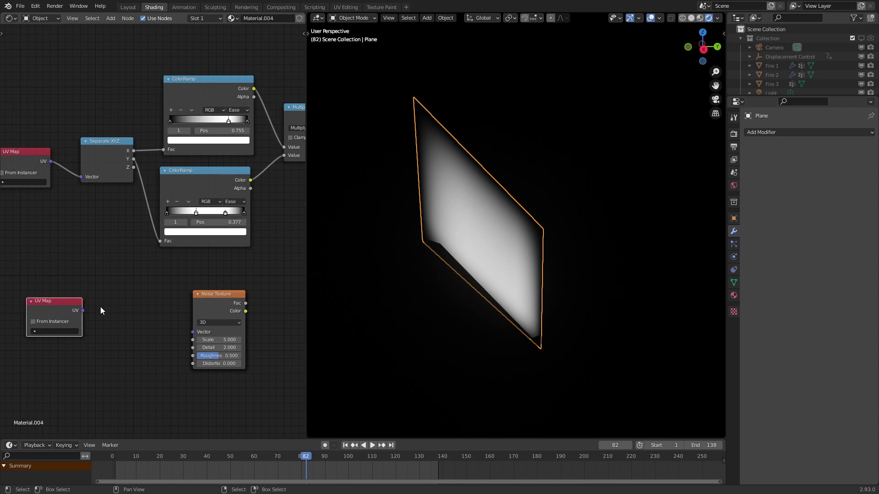
{"action": "left_click_drag", "start_coordinate": [83, 310], "coordinate": [194, 332]}
Step: Insert a MixRGB after Multiply, blend the noise Fac in with Linear Light and adjust its factor
{"action": "middle_click_drag", "start_coordinate": [193, 332], "coordinate": [50, 377]}
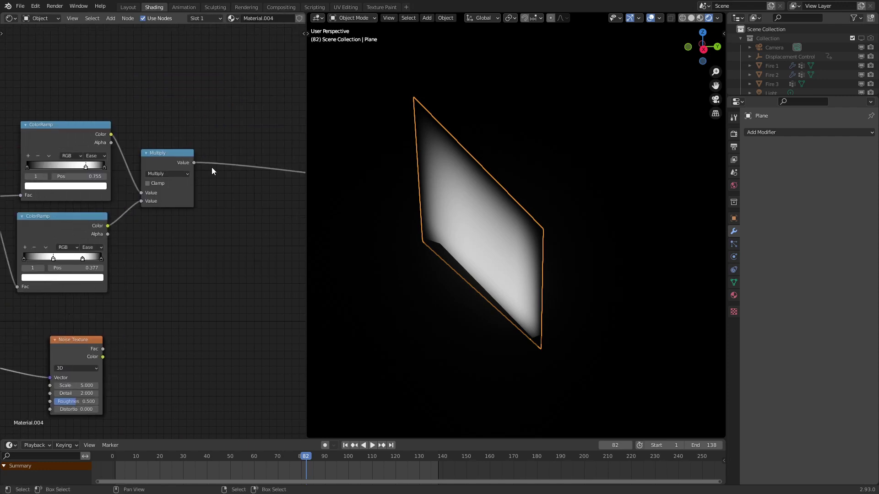
{"action": "key", "text": "q"}
{"action": "left_click", "coordinate": [169, 177]}
{"action": "left_click", "coordinate": [250, 180]}
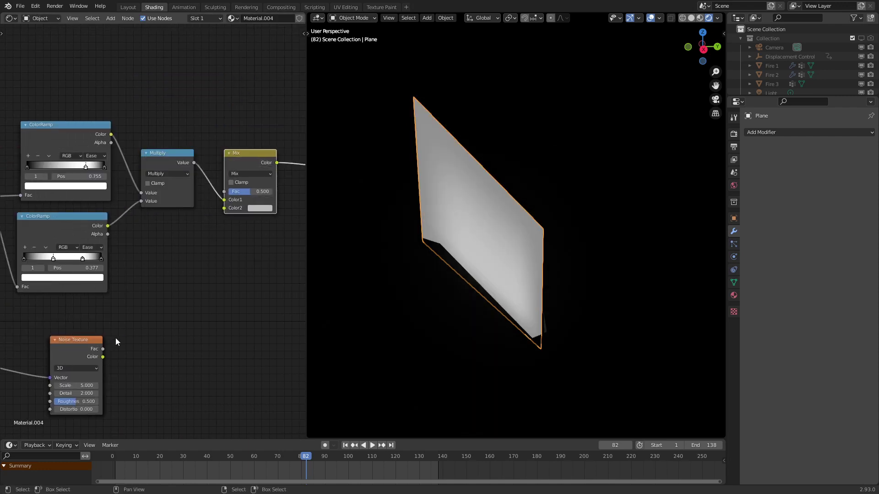
{"action": "left_click_drag", "start_coordinate": [102, 349], "coordinate": [225, 200]}
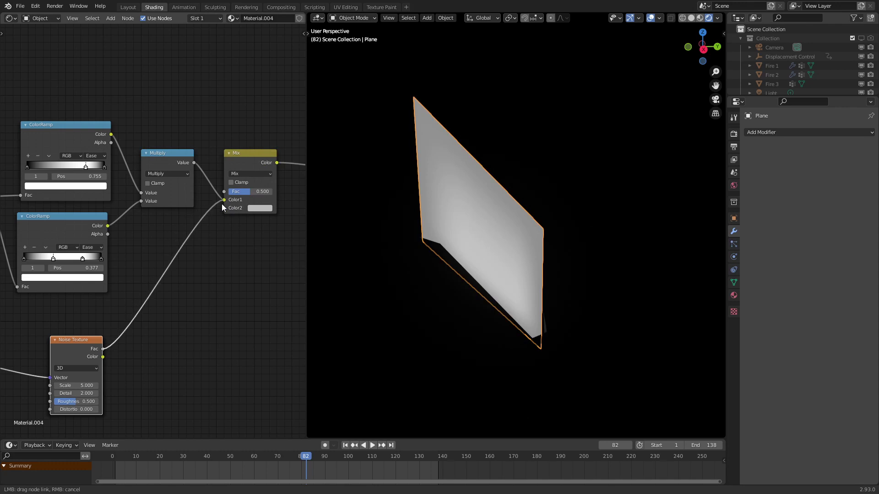
{"action": "left_click", "coordinate": [250, 173]}
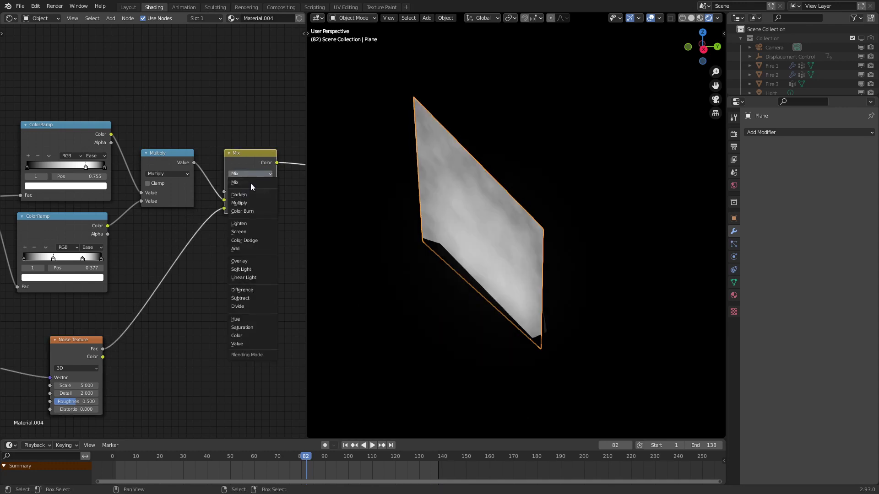
{"action": "left_click", "coordinate": [253, 277]}
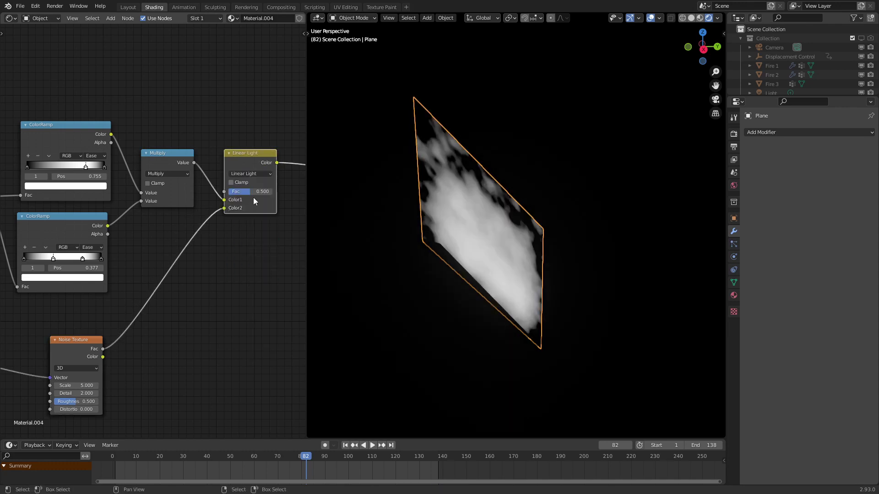
{"action": "scroll", "coordinate": [472, 181], "scroll_direction": "up", "scroll_amount": 2}
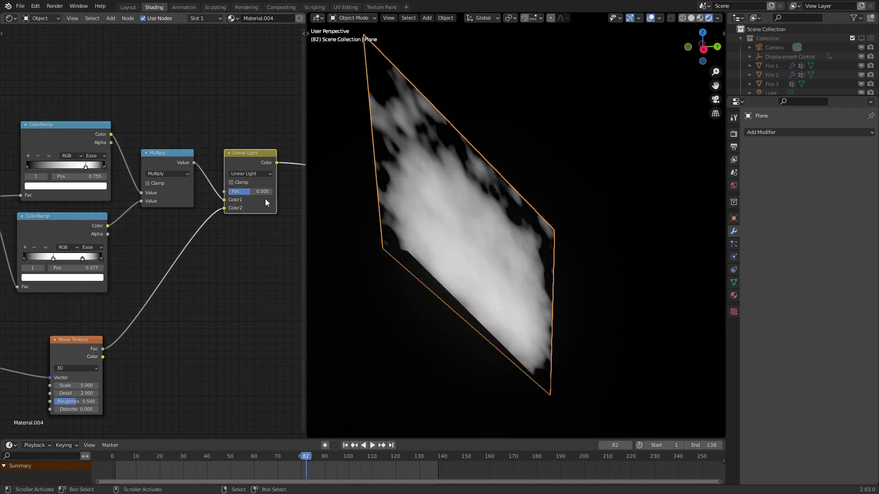
{"action": "mouse_move", "coordinate": [263, 192]}
{"action": "left_mouse_down"}
{"action": "mouse_move", "coordinate": [230, 192]}
{"action": "mouse_move", "coordinate": [267, 193]}
{"action": "left_mouse_up"}
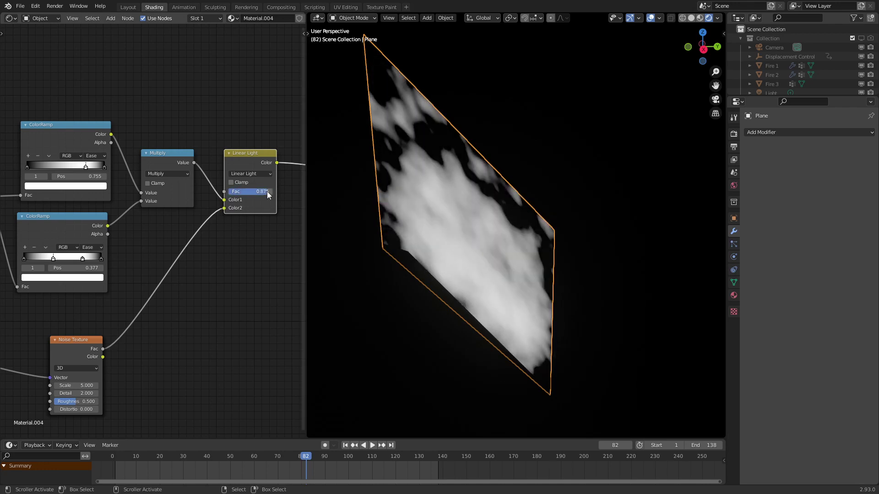
{"action": "key", "text": "Return"}
{"action": "scroll", "coordinate": [218, 272], "scroll_direction": "down", "scroll_amount": 1}
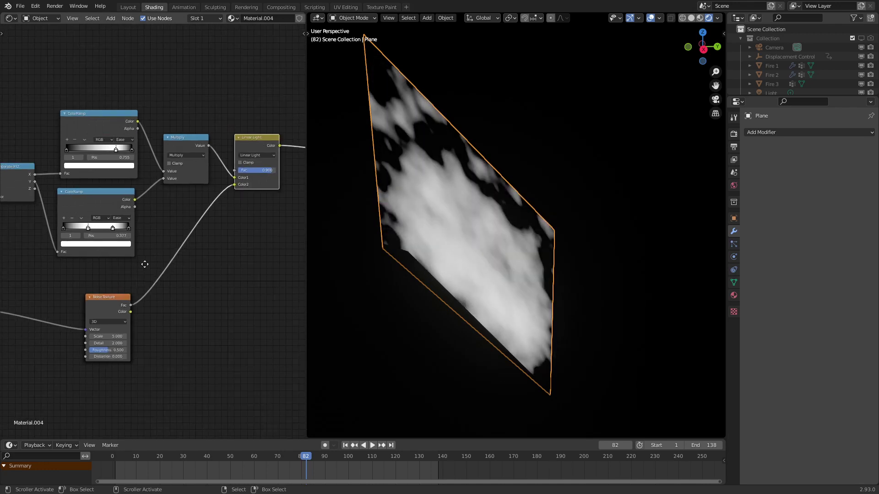
{"action": "middle_click_drag", "start_coordinate": [219, 272], "coordinate": [191, 235]}
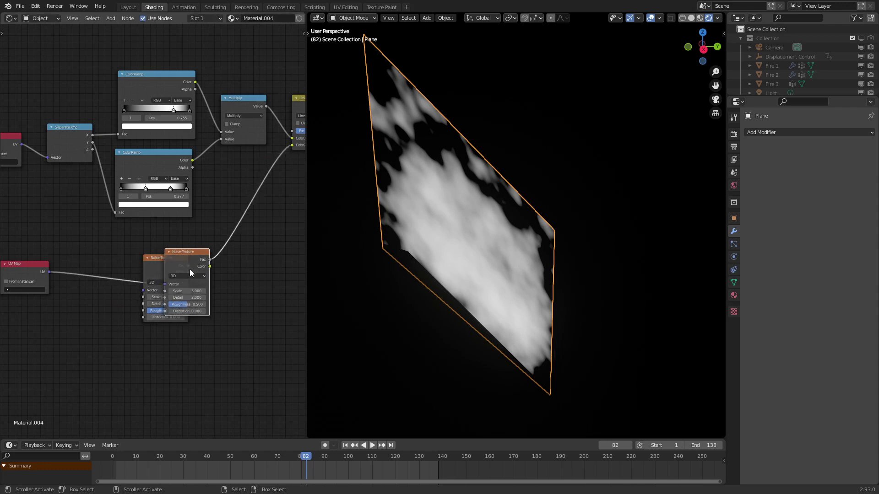
Step: Insert Vector Math Add and Multiply nodes before the noise, with Multiply set to 1, 4, 1
{"action": "left_click_drag", "start_coordinate": [172, 259], "coordinate": [193, 253]}
{"action": "scroll", "coordinate": [174, 265], "scroll_direction": "up", "scroll_amount": 2}
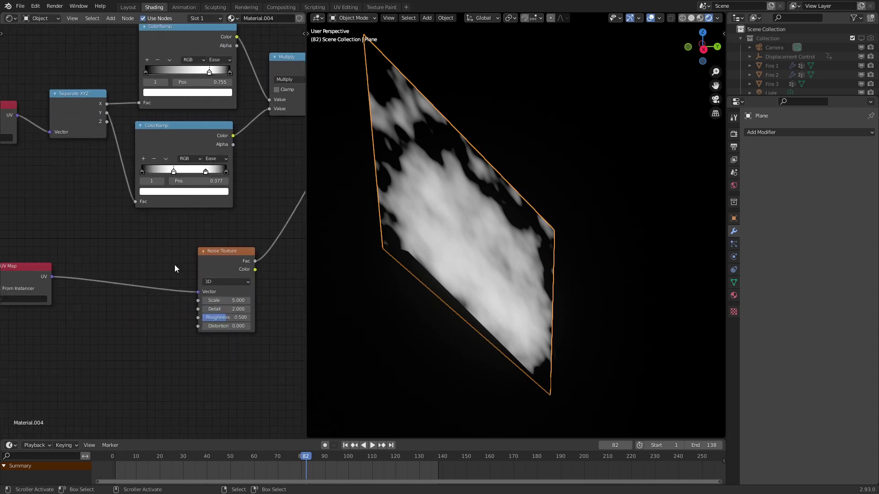
{"action": "key", "text": "q"}
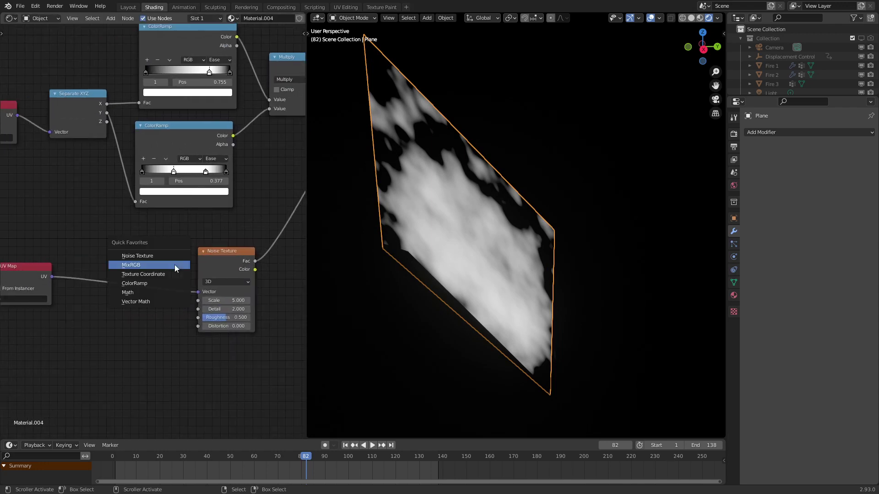
{"action": "left_click", "coordinate": [143, 302]}
{"action": "left_click", "coordinate": [110, 275]}
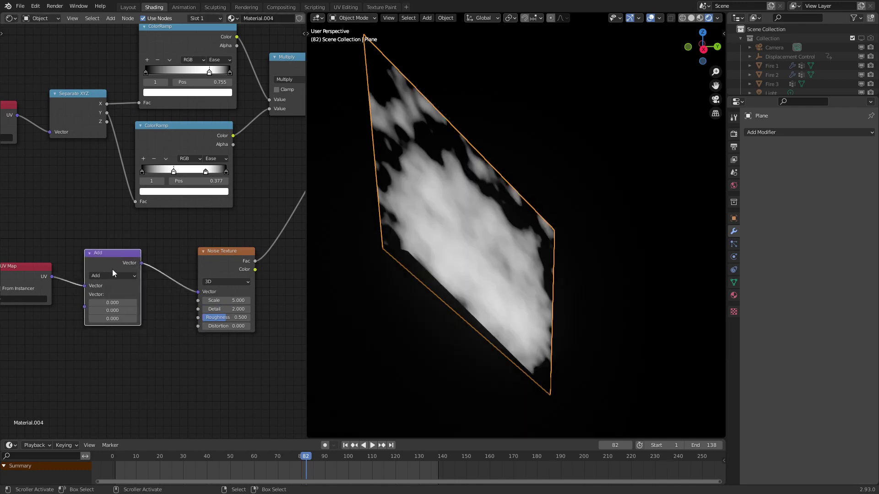
{"action": "key", "text": "shift+d"}
{"action": "left_click", "coordinate": [199, 271]}
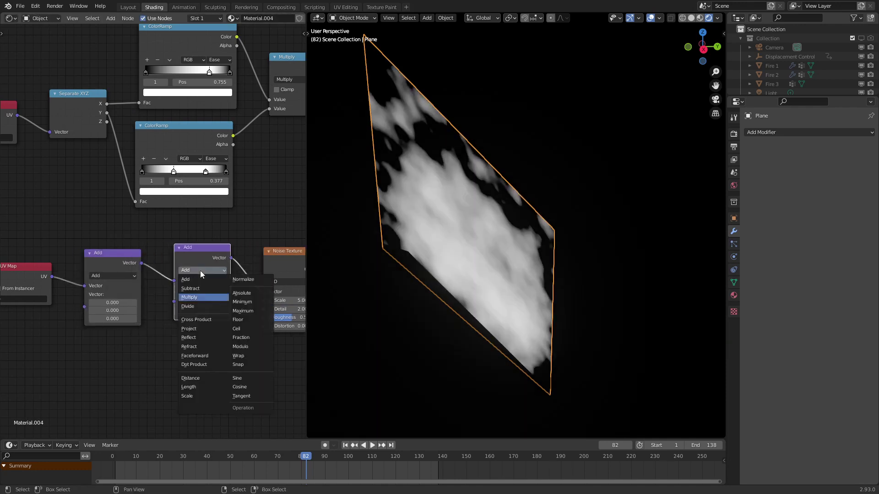
{"action": "left_click", "coordinate": [199, 298]}
{"action": "key", "text": "Return"}
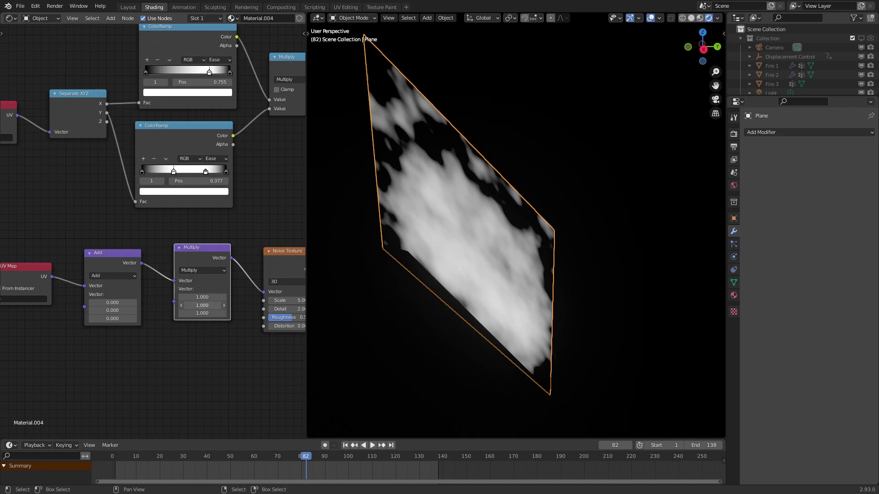
{"action": "type", "text": "4"}
{"action": "key", "text": "Return"}
{"action": "scroll", "coordinate": [239, 305], "scroll_direction": "up", "scroll_amount": 1}
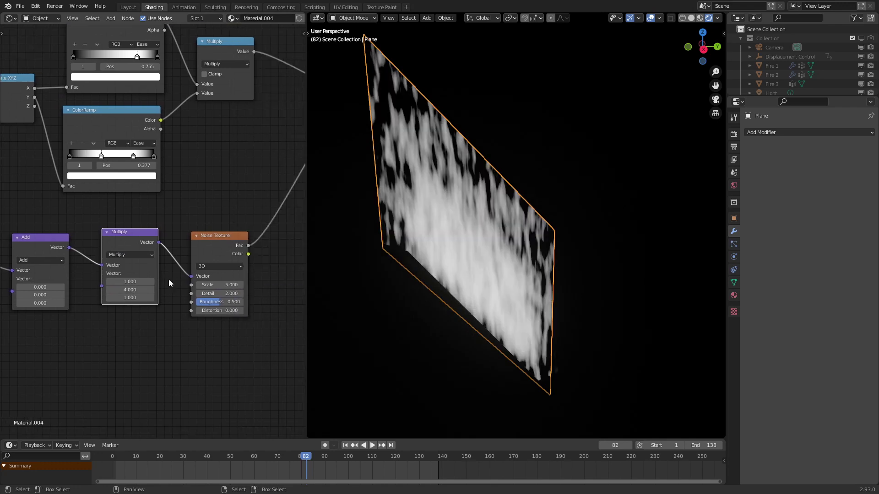
{"action": "scroll", "coordinate": [251, 295], "scroll_direction": "up", "scroll_amount": 1}
Step: Set the Noise Texture scale to 3 and distortion to 0.5
{"action": "left_click", "coordinate": [241, 295]}
{"action": "type", "text": "3"}
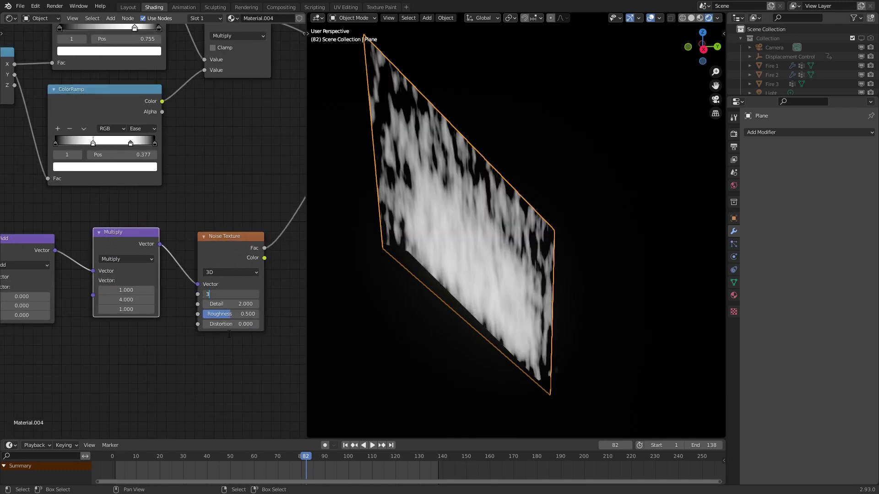
{"action": "key", "text": "Return"}
{"action": "left_click", "coordinate": [229, 324]}
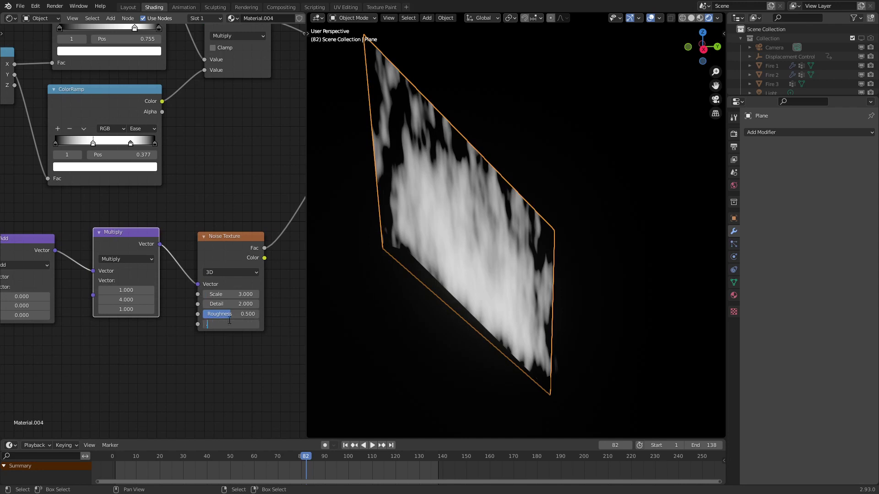
{"action": "type", "text": ".5"}
{"action": "key", "text": "Return"}
{"action": "type", "text": "0.500"}
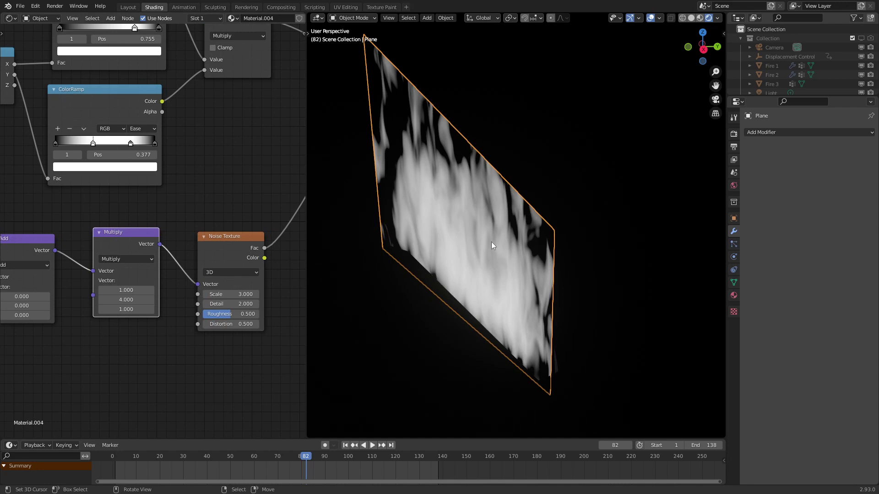
{"action": "scroll", "coordinate": [491, 242], "scroll_direction": "up", "scroll_amount": 1}
Step: Add a Value node near the UV Map and enter a frame-based driver expression
{"action": "mouse_move", "coordinate": [64, 316]}
{"action": "middle_mouse_down"}
{"action": "mouse_move", "coordinate": [168, 206]}
{"action": "mouse_move", "coordinate": [209, 192]}
{"action": "middle_mouse_up"}
{"action": "key", "text": "shift+a"}
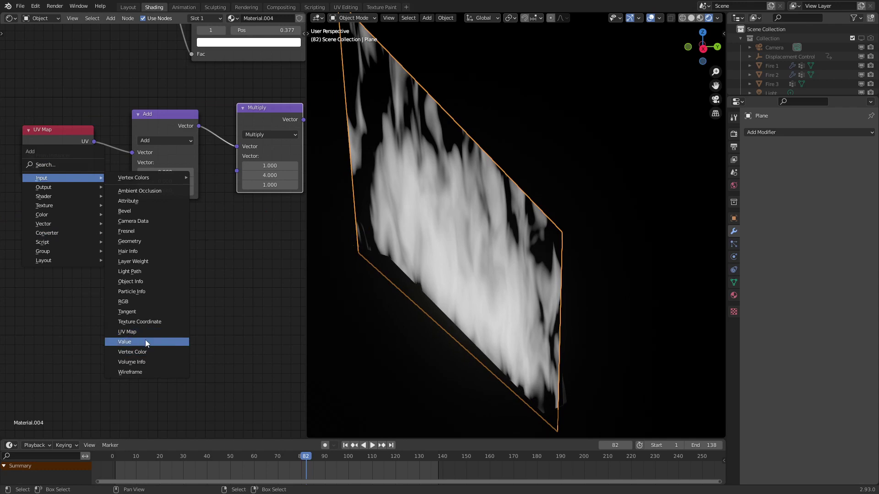
{"action": "left_click", "coordinate": [146, 341]}
{"action": "double_click", "coordinate": [74, 256]}
{"action": "type", "text": "0.5"}
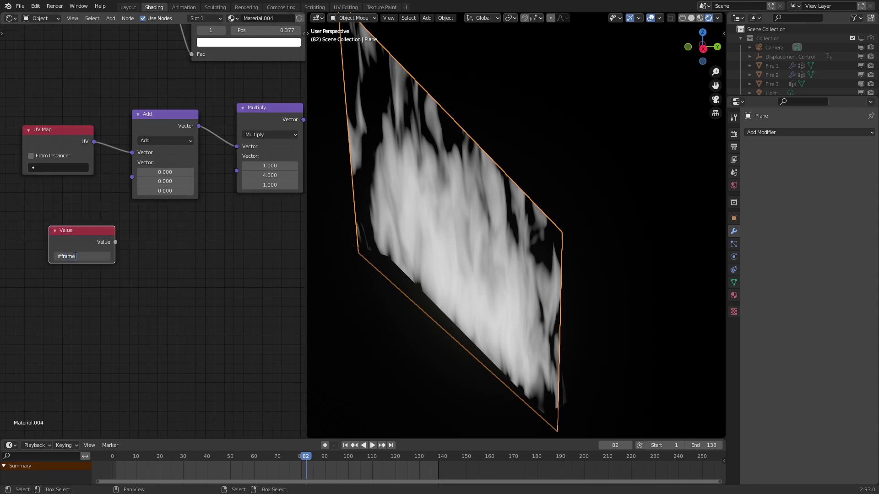
{"action": "key", "text": "Return"}
Step: Check playback, correct the expression to frame/24 and confirm the value rises during play
{"action": "key", "text": "space"}
{"action": "left_click", "coordinate": [130, 459]}
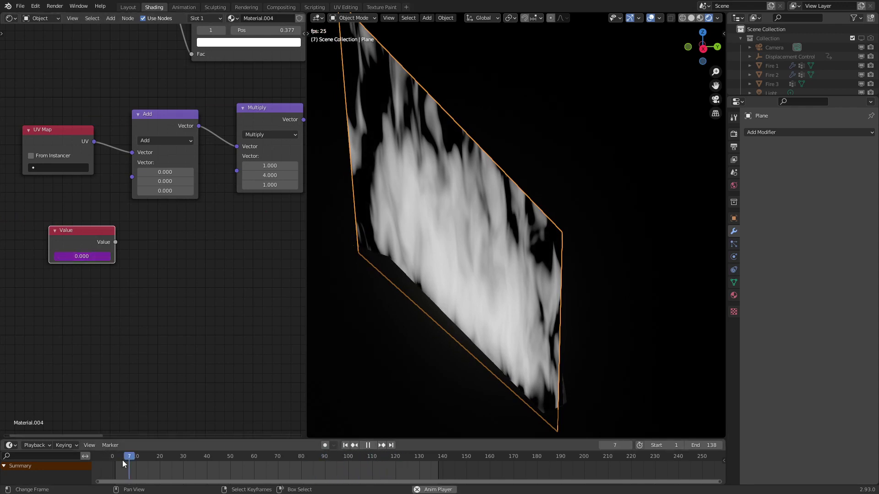
{"action": "key", "text": "space"}
{"action": "left_click", "coordinate": [91, 255]}
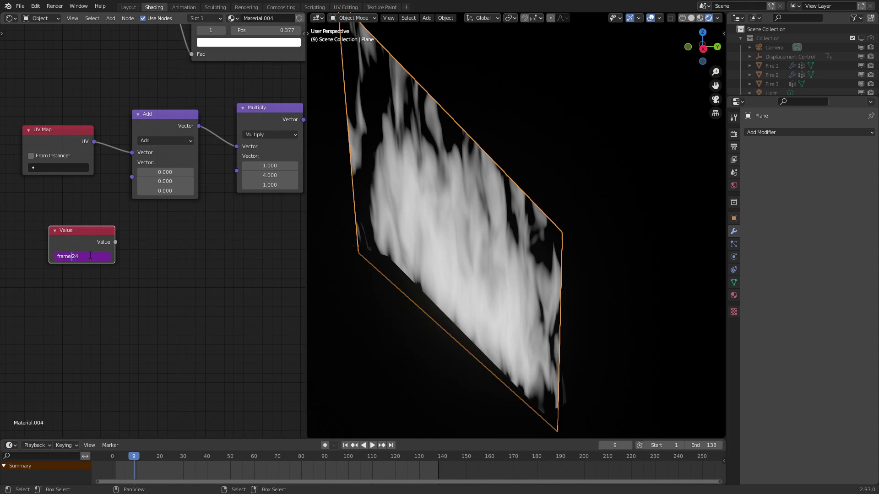
{"action": "key", "text": "Return"}
{"action": "key", "text": "space"}
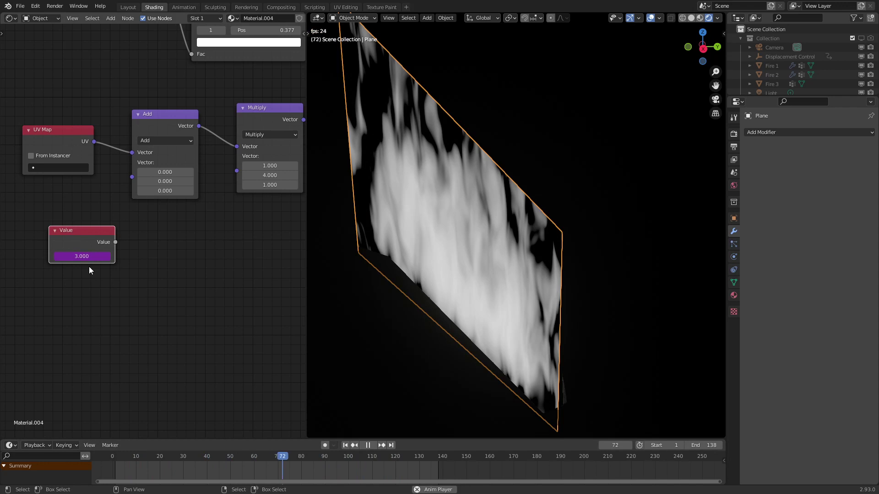
{"action": "mouse_move", "coordinate": [89, 267]}
{"action": "middle_mouse_down"}
{"action": "mouse_move", "coordinate": [144, 261]}
{"action": "mouse_move", "coordinate": [96, 280]}
{"action": "middle_mouse_up"}
{"action": "scroll", "coordinate": [140, 252], "scroll_direction": "down", "scroll_amount": 2}
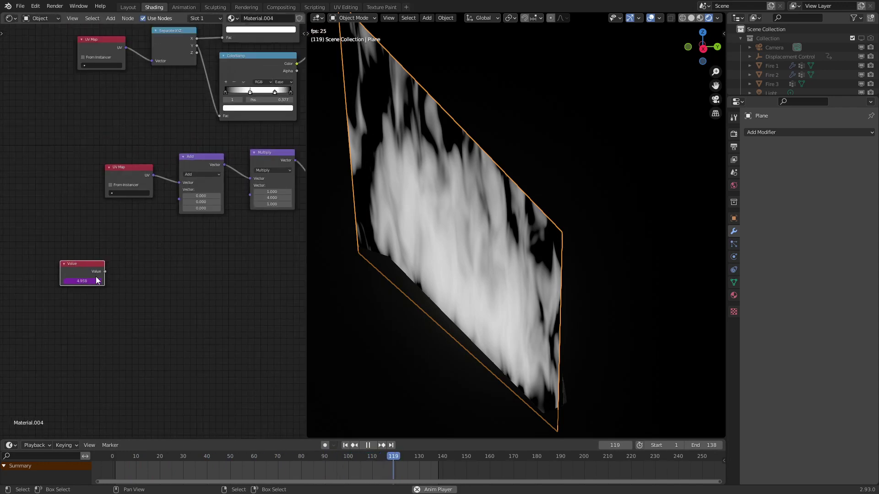
{"action": "scroll", "coordinate": [151, 252], "scroll_direction": "up", "scroll_amount": 2}
{"action": "key", "text": "shift+a"}
Step: Add a Vector Math Multiply fed by the driven Value and route it into the Add's second input
{"action": "left_click", "coordinate": [126, 254]}
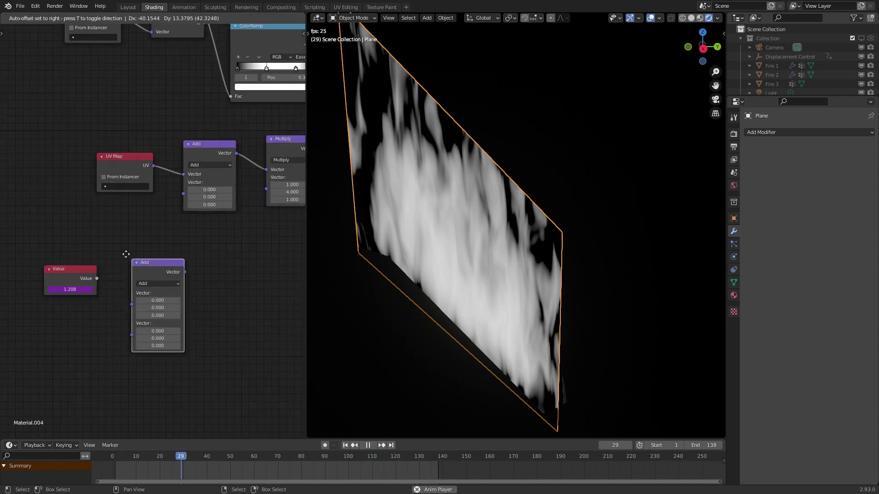
{"action": "left_click", "coordinate": [147, 273]}
{"action": "left_click", "coordinate": [145, 275]}
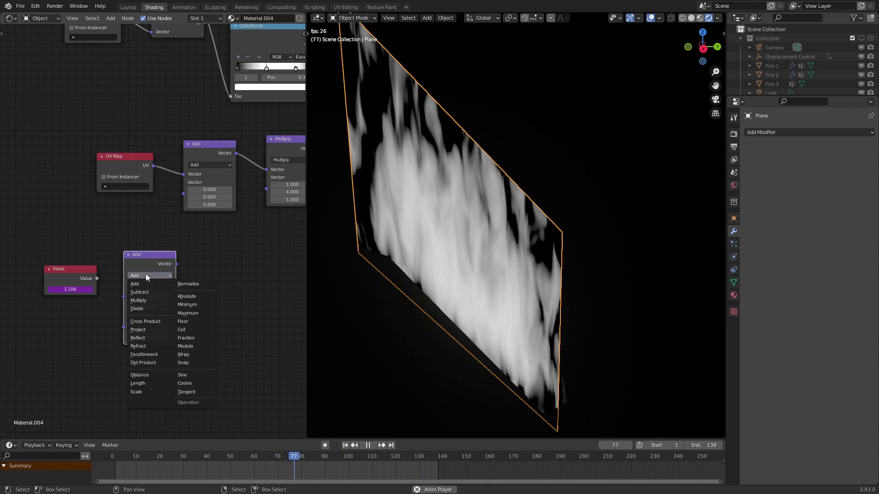
{"action": "left_click", "coordinate": [143, 294]}
{"action": "left_click_drag", "start_coordinate": [97, 278], "coordinate": [125, 296]}
{"action": "left_click_drag", "start_coordinate": [176, 264], "coordinate": [184, 181]}
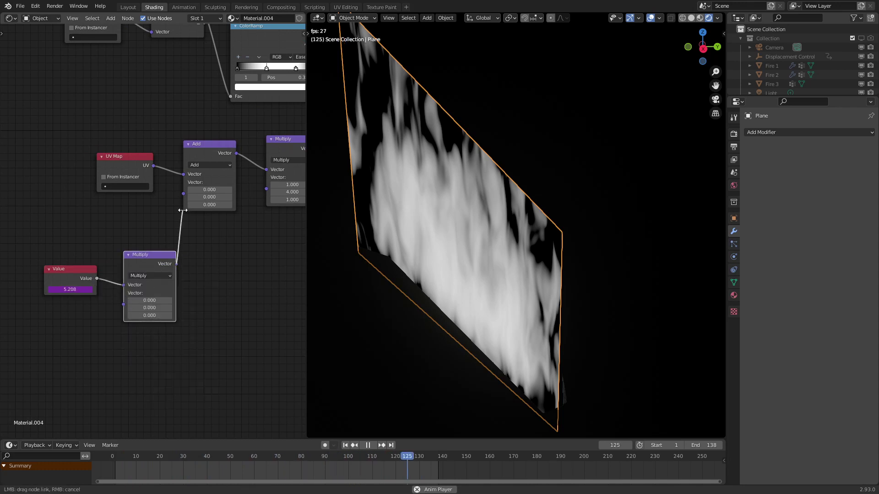
Step: Set the multiply vector to 1, 0, 0.5 so the flame noise drifts
{"action": "left_click", "coordinate": [150, 300]}
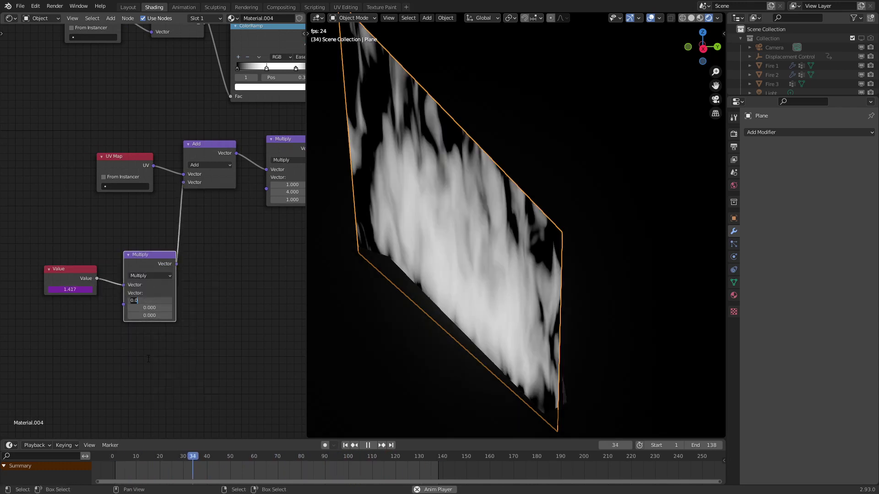
{"action": "type", "text": "1"}
{"action": "key", "text": "Return"}
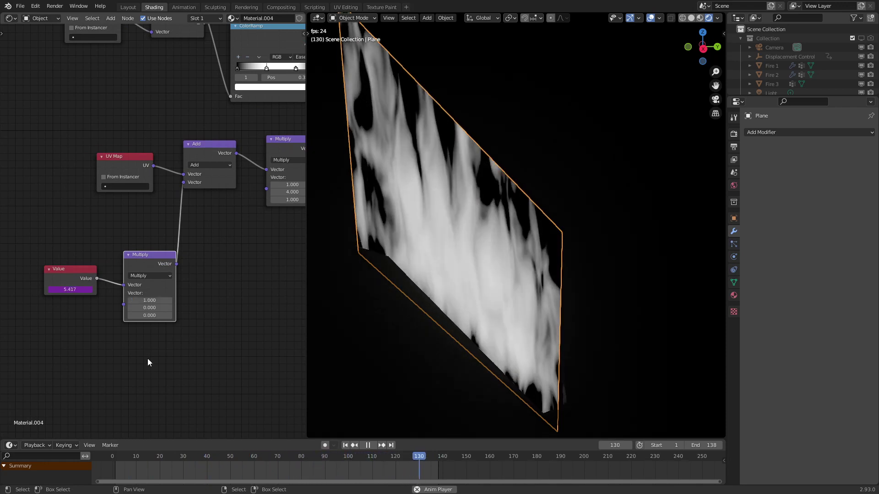
{"action": "left_click", "coordinate": [145, 315]}
{"action": "key", "text": "BackSpace"}
{"action": "type", "text": "5"}
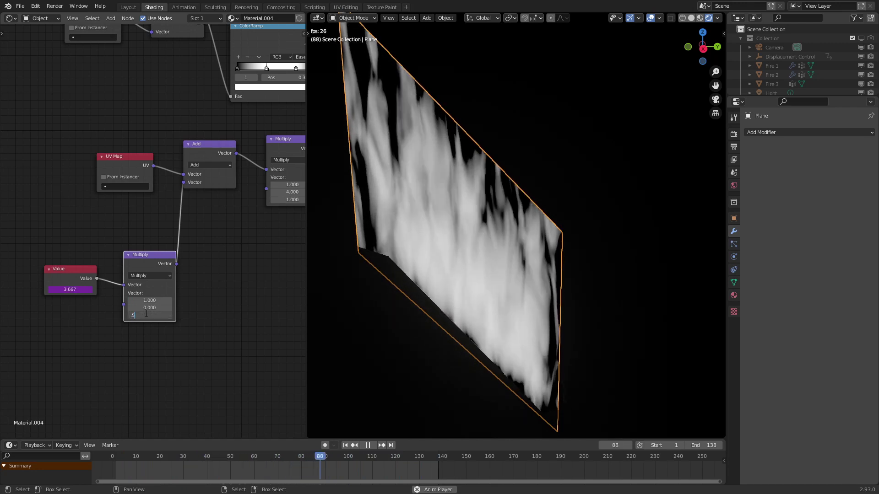
{"action": "key", "text": "Return"}
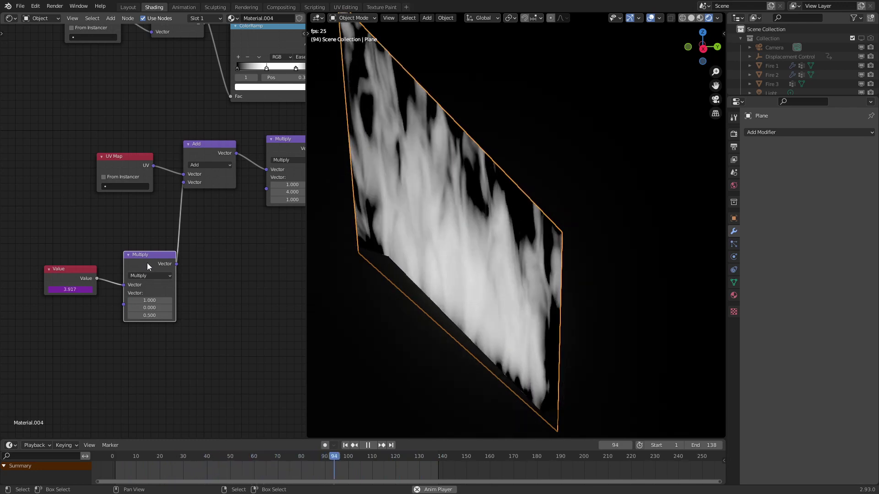
{"action": "left_click_drag", "start_coordinate": [147, 263], "coordinate": [205, 221]}
Step: Move the Value node beside Multiply and reframe the node tree on the mask-mixing nodes
{"action": "left_click_drag", "start_coordinate": [72, 272], "coordinate": [138, 206]}
{"action": "scroll", "coordinate": [182, 207], "scroll_direction": "down", "scroll_amount": 2}
{"action": "scroll", "coordinate": [143, 263], "scroll_direction": "down", "scroll_amount": 2}
{"action": "key", "text": "c"}
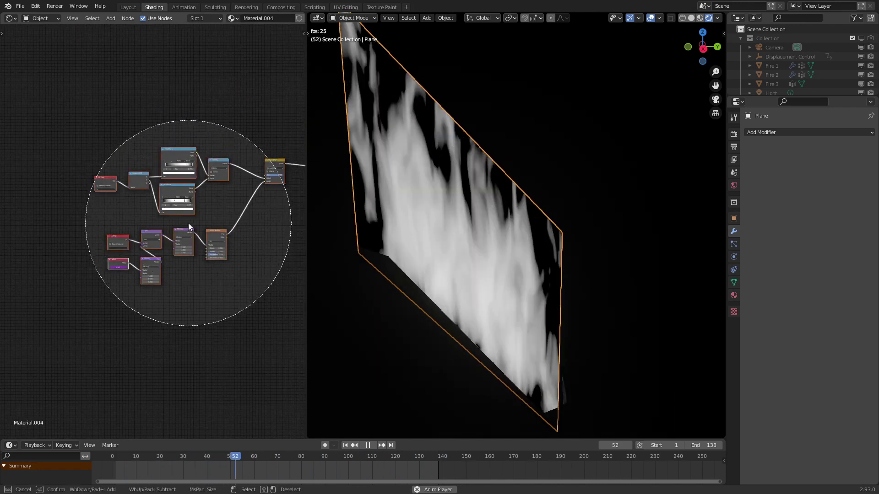
{"action": "key", "text": "Escape"}
{"action": "middle_click_drag", "start_coordinate": [243, 237], "coordinate": [143, 252]}
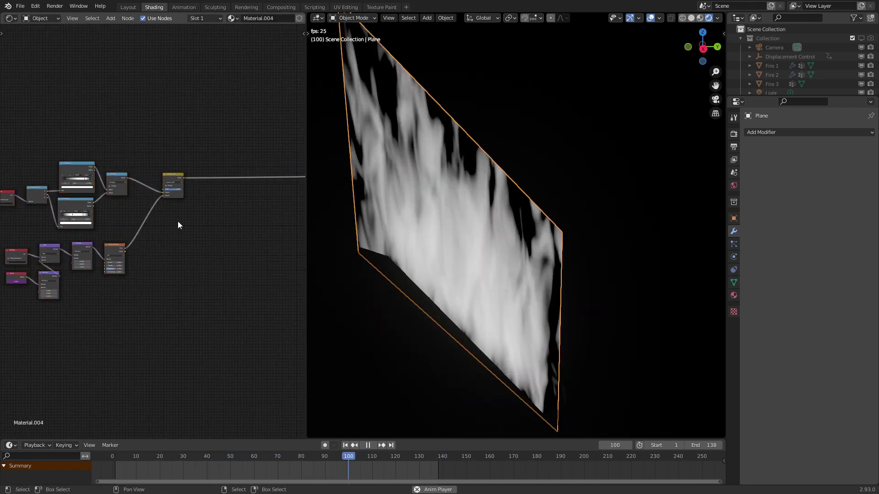
{"action": "scroll", "coordinate": [178, 225], "scroll_direction": "up", "scroll_amount": 2}
{"action": "mouse_move", "coordinate": [149, 197]}
{"action": "middle_mouse_down"}
{"action": "mouse_move", "coordinate": [172, 176]}
{"action": "mouse_move", "coordinate": [150, 263]}
{"action": "middle_mouse_up"}
{"action": "scroll", "coordinate": [150, 263], "scroll_direction": "up", "scroll_amount": 2}
Step: Insert a Math Power node after Linear Light, trying exponent 3 then settling on 4
{"action": "key", "text": "q"}
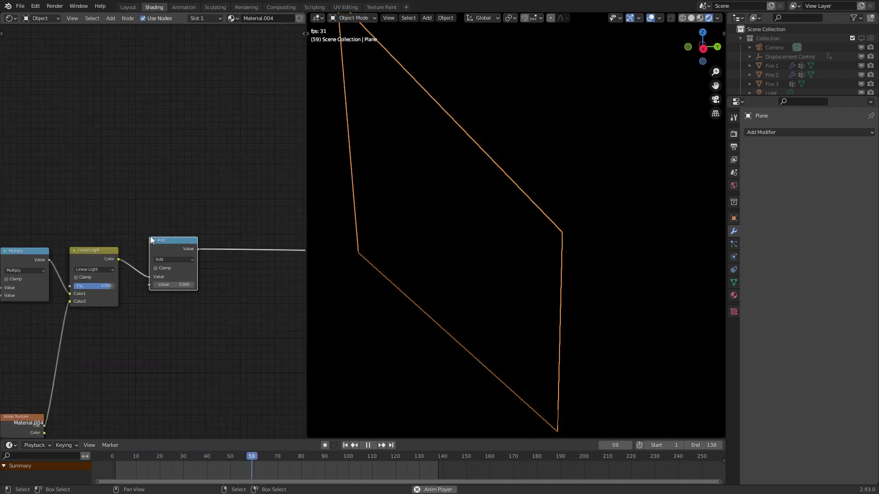
{"action": "scroll", "coordinate": [151, 236], "scroll_direction": "up", "scroll_amount": 2}
{"action": "left_click", "coordinate": [180, 272]}
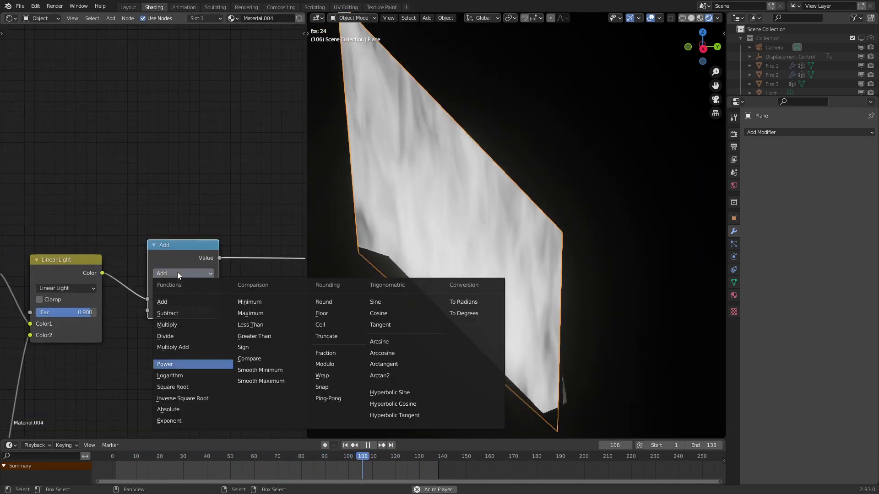
{"action": "left_click", "coordinate": [194, 363]}
{"action": "left_click", "coordinate": [186, 311]}
{"action": "type", "text": "3"}
{"action": "key", "text": "Return"}
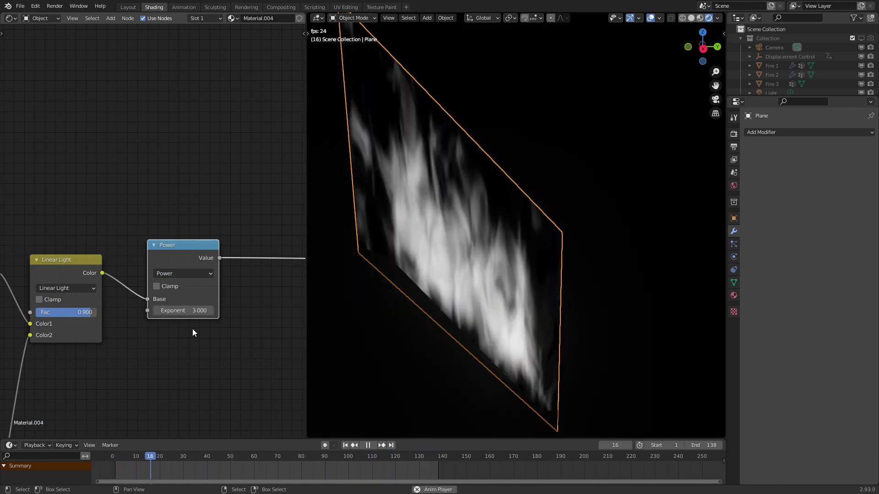
{"action": "middle_click_drag", "start_coordinate": [481, 268], "coordinate": [521, 263]}
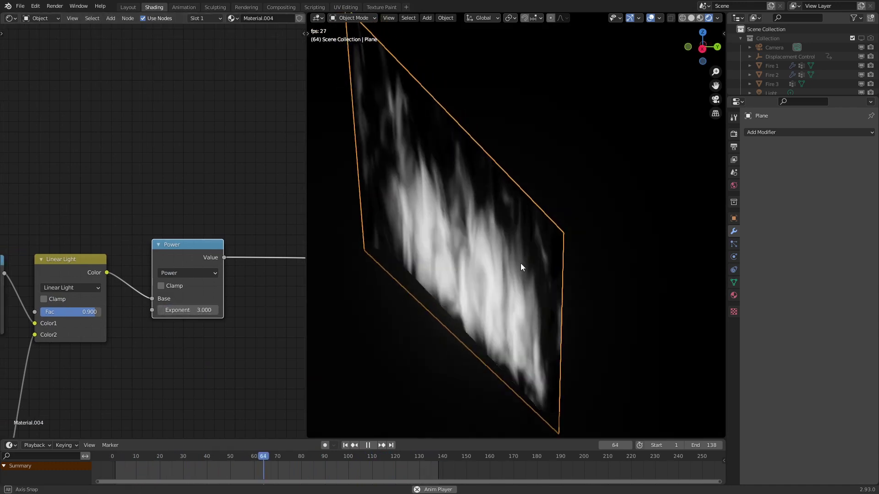
{"action": "double_click", "coordinate": [199, 309]}
{"action": "type", "text": "4"}
{"action": "key", "text": "Return"}
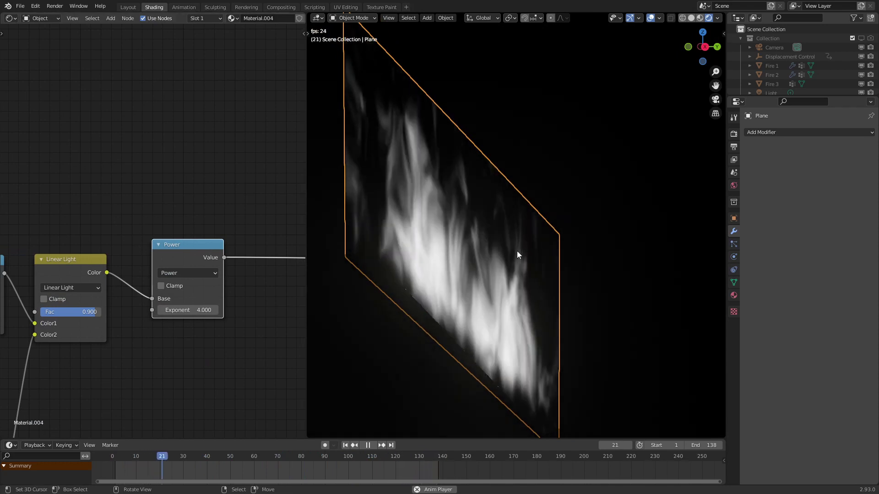
{"action": "key", "text": "shift+a"}
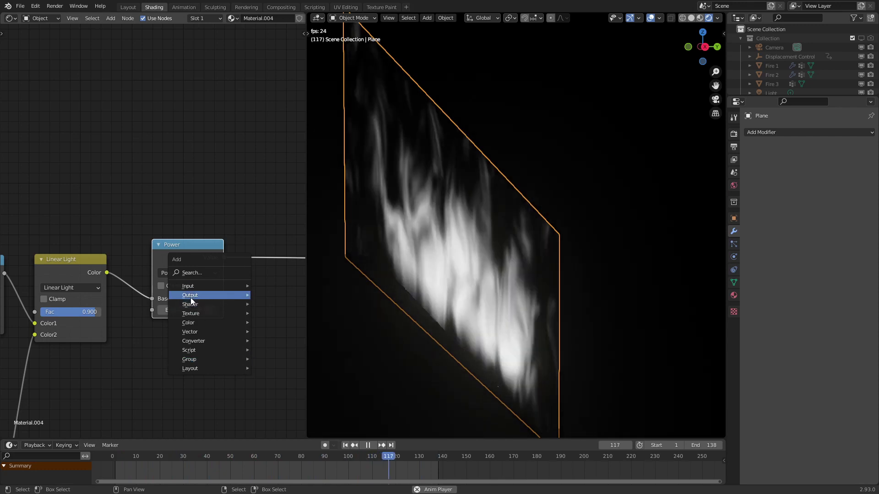
Step: Add Emission and Transparent BSDF nodes and combine them through a new Mix Shader
{"action": "left_click", "coordinate": [275, 323]}
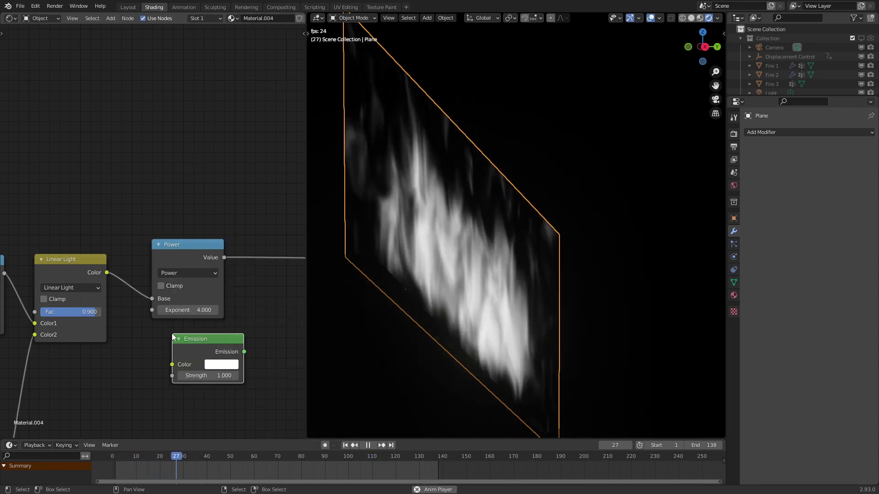
{"action": "left_click", "coordinate": [206, 347]}
{"action": "key", "text": "shift+a"}
{"action": "key", "text": "shift+a"}
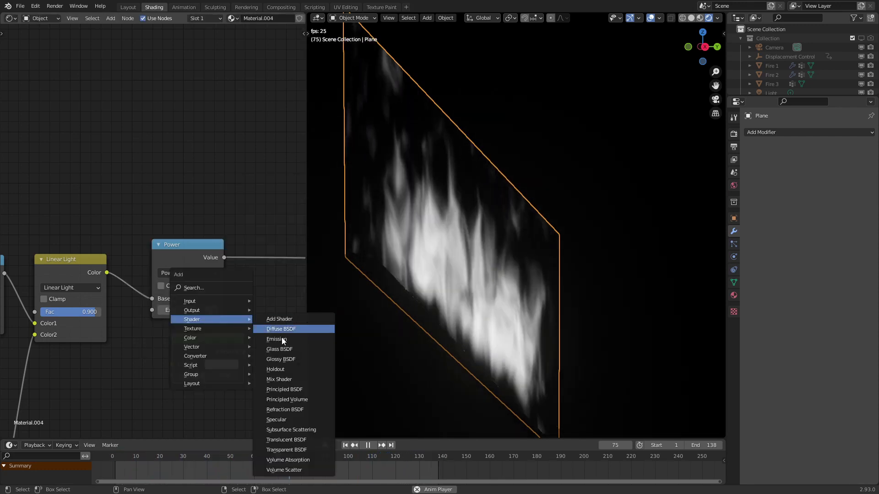
{"action": "left_click", "coordinate": [288, 451]}
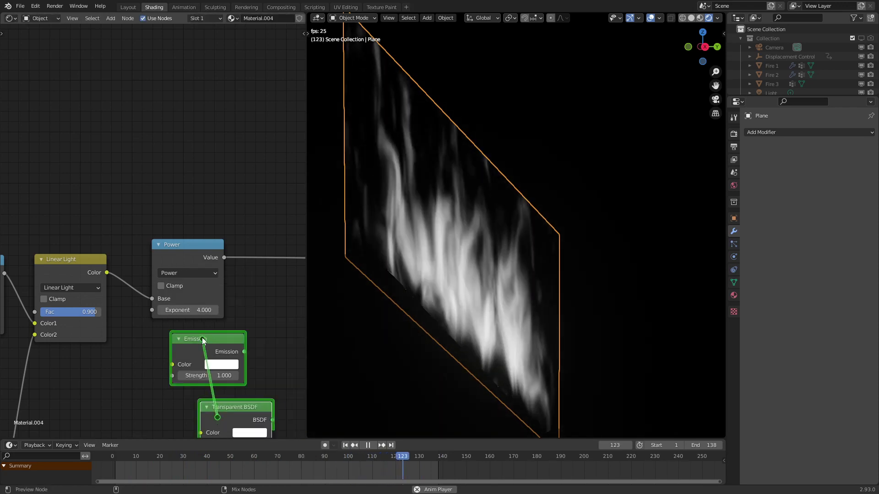
{"action": "middle_click_drag", "start_coordinate": [230, 412], "coordinate": [170, 331]}
{"action": "left_click_drag", "start_coordinate": [170, 331], "coordinate": [147, 343]}
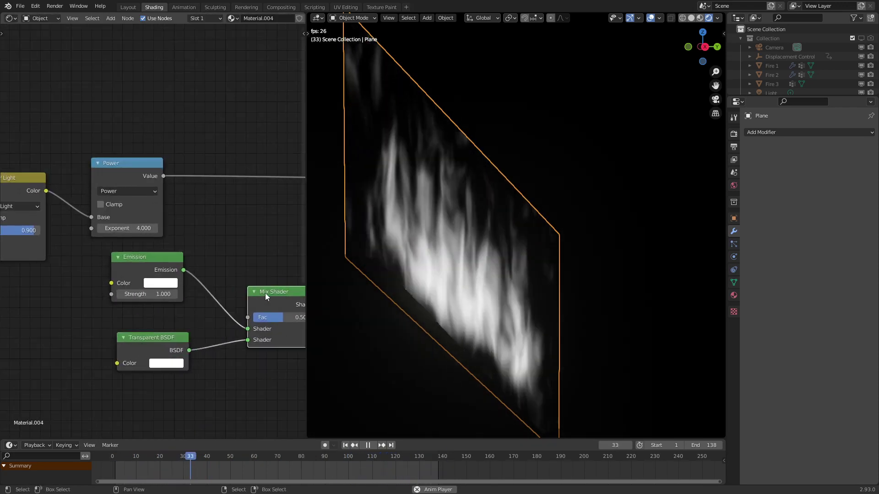
{"action": "left_click_drag", "start_coordinate": [275, 292], "coordinate": [282, 248]}
Step: Drive the Mix Shader factor from the Power node and swap the shader inputs so emission forms the flame
{"action": "left_click", "coordinate": [165, 172]}
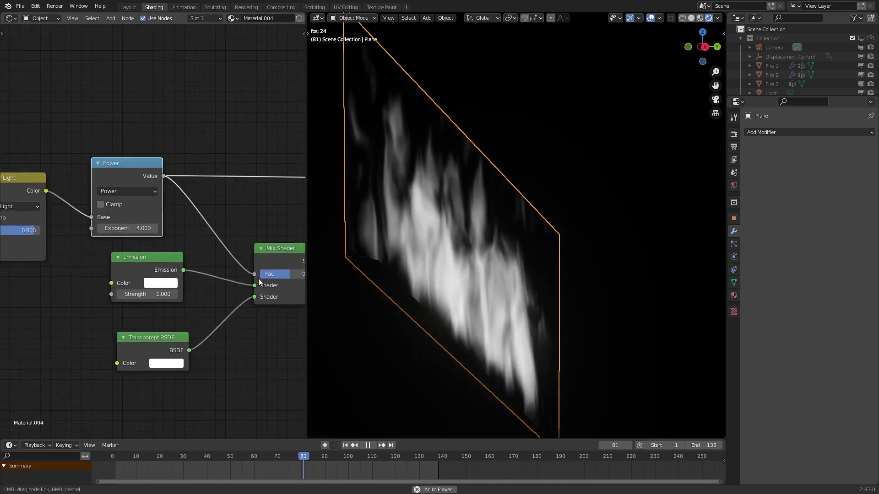
{"action": "left_click_drag", "start_coordinate": [259, 279], "coordinate": [265, 252]}
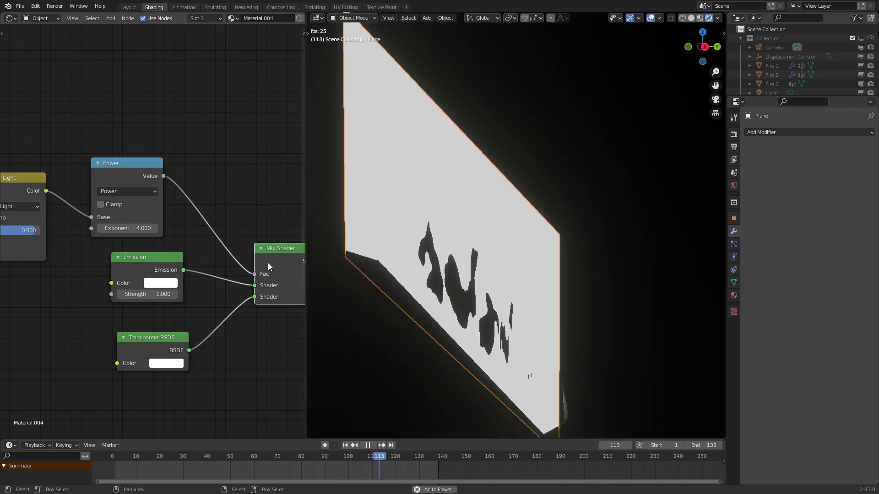
{"action": "left_click", "coordinate": [734, 295]}
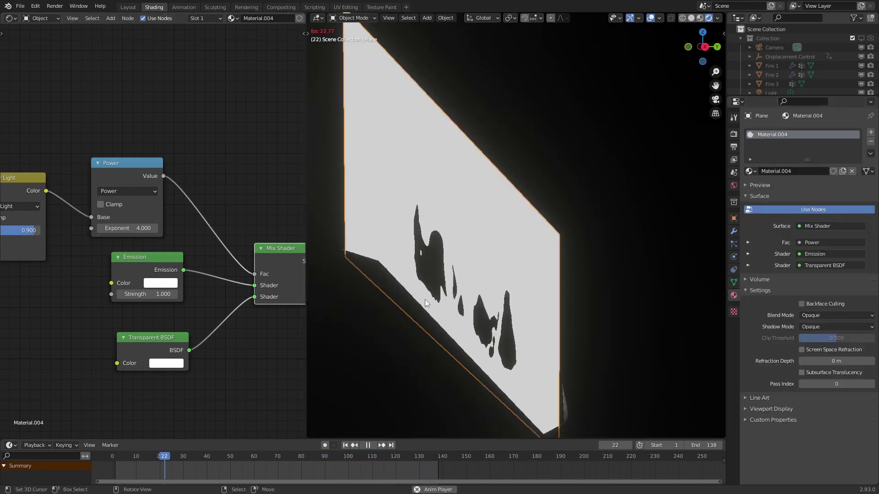
{"action": "left_click_drag", "start_coordinate": [158, 258], "coordinate": [162, 190]}
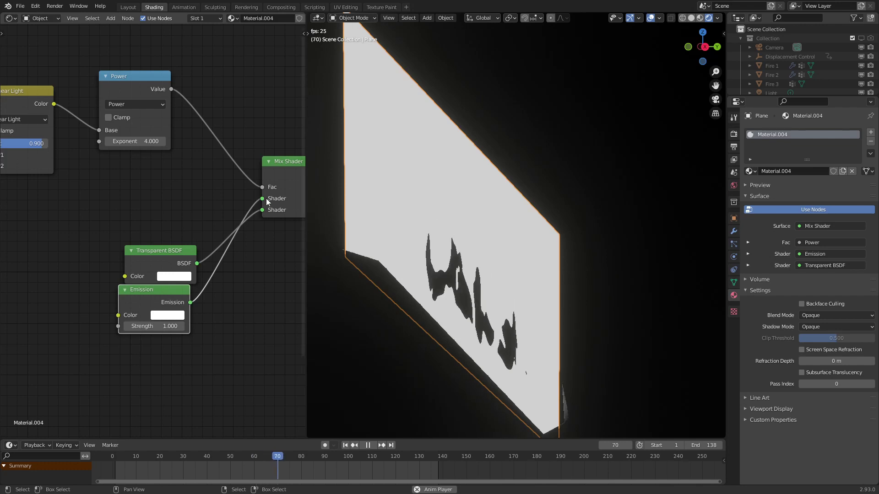
{"action": "left_click_drag", "start_coordinate": [265, 215], "coordinate": [264, 211]}
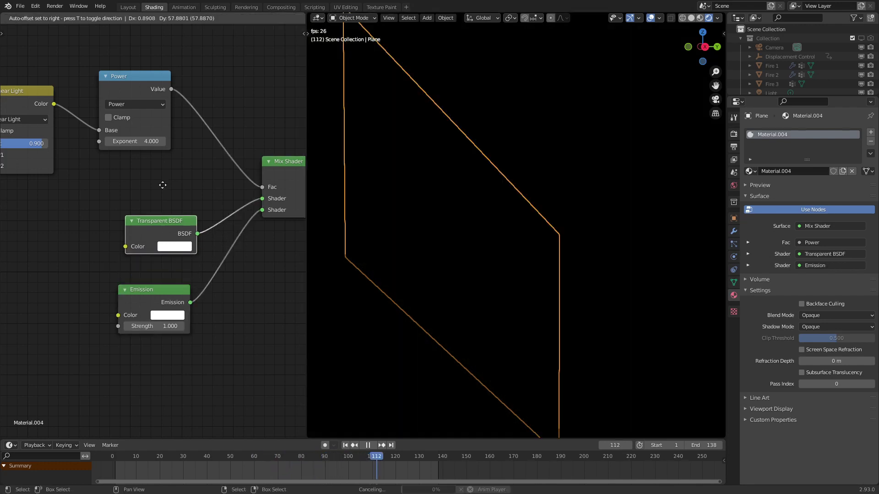
Step: Set the flame material's Blend Mode to Alpha Blend and Shadow Mode to None
{"action": "left_click_drag", "start_coordinate": [163, 185], "coordinate": [162, 229]}
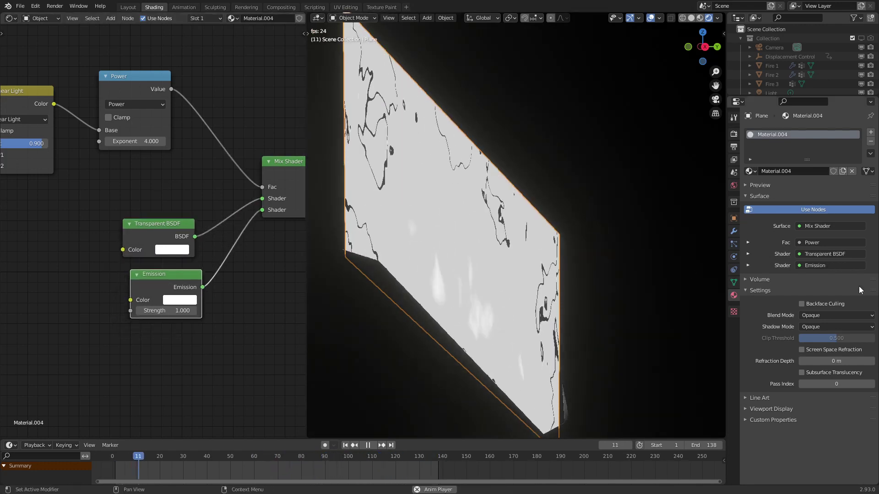
{"action": "left_click", "coordinate": [830, 316]}
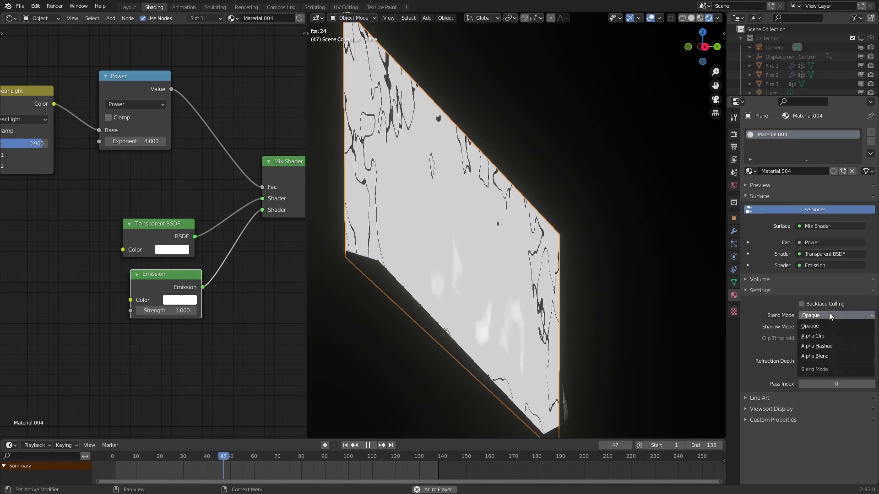
{"action": "left_click", "coordinate": [817, 357]}
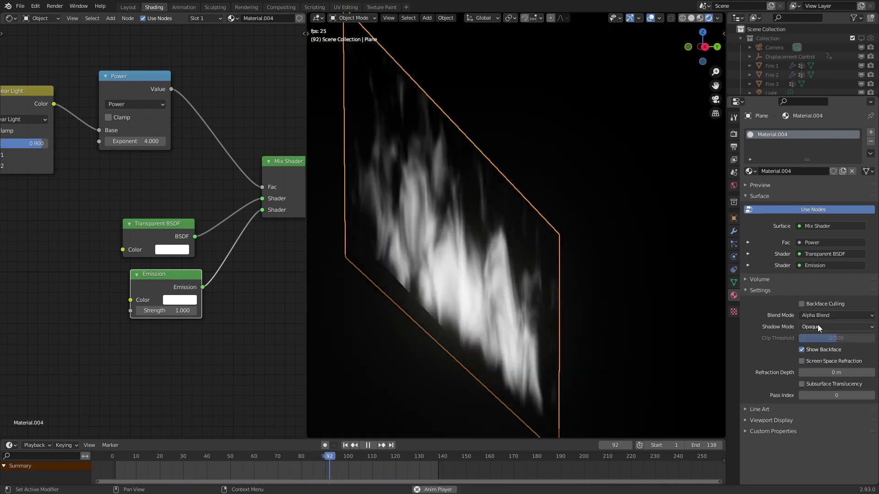
{"action": "left_click", "coordinate": [818, 325]}
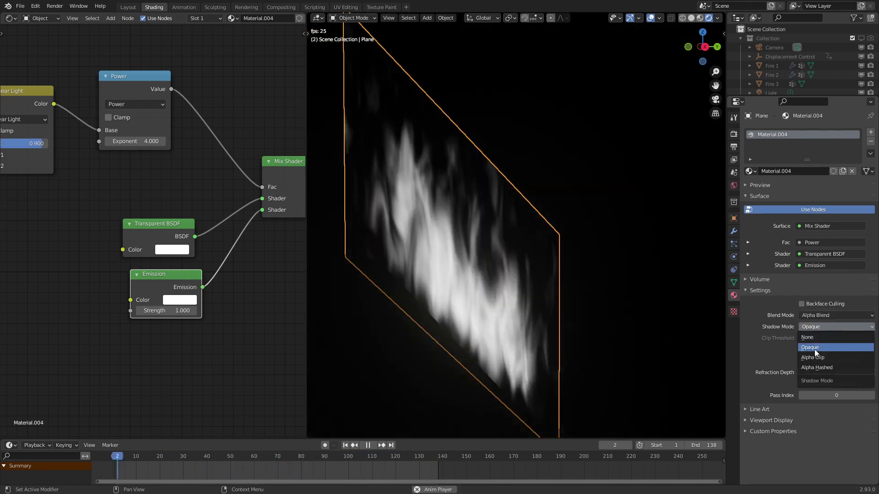
{"action": "left_click", "coordinate": [818, 340]}
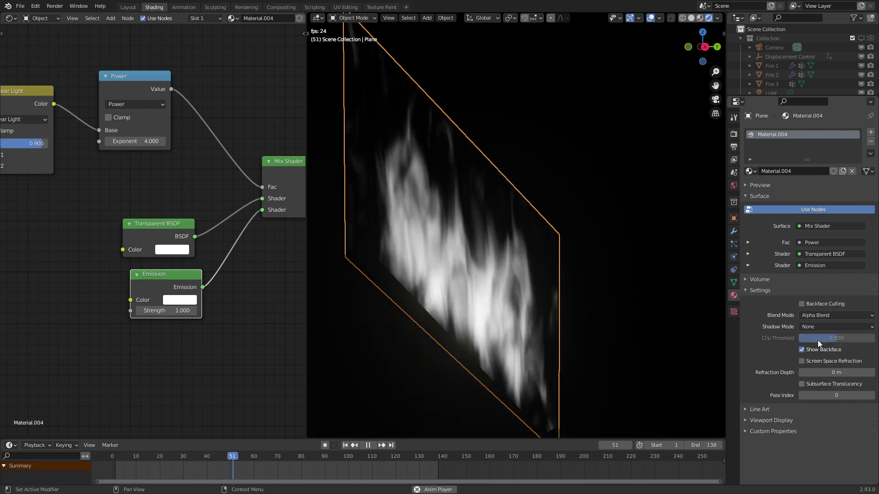
{"action": "scroll", "coordinate": [75, 271], "scroll_direction": "down", "scroll_amount": 2}
Step: Make the Emission node orange with a strength of 40
{"action": "key", "text": "shift+a"}
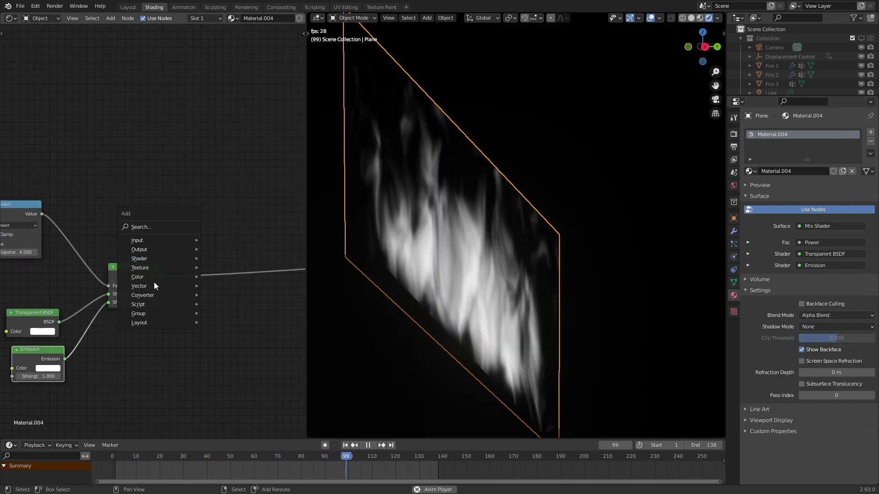
{"action": "scroll", "coordinate": [176, 275], "scroll_direction": "up", "scroll_amount": 1}
{"action": "scroll", "coordinate": [177, 278], "scroll_direction": "up", "scroll_amount": 2}
{"action": "scroll", "coordinate": [176, 278], "scroll_direction": "up", "scroll_amount": 1}
{"action": "left_click", "coordinate": [168, 288]}
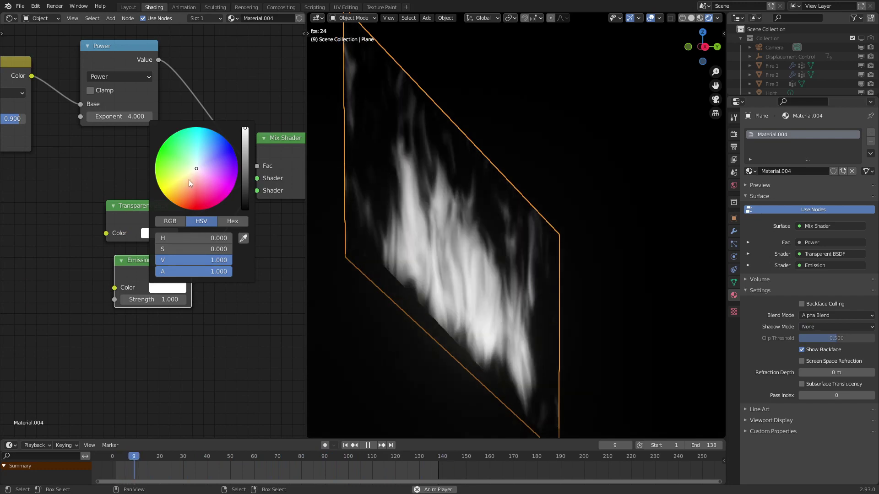
{"action": "left_click", "coordinate": [182, 203]}
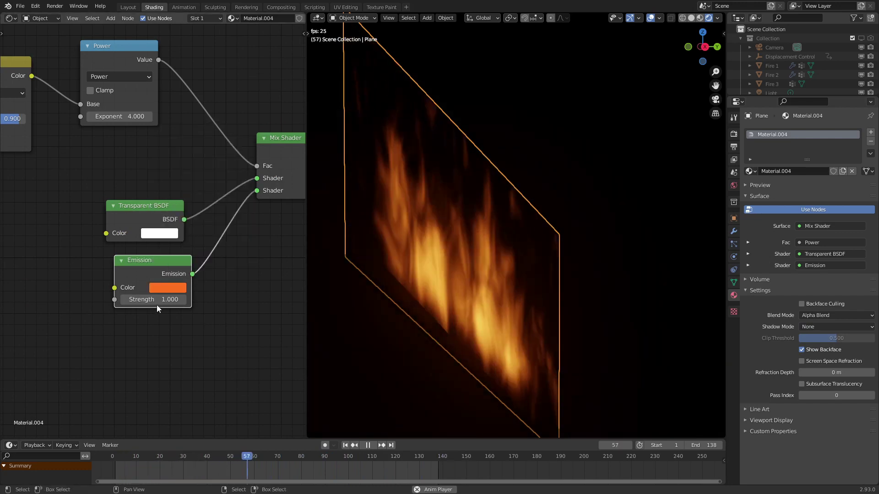
{"action": "left_click_drag", "start_coordinate": [153, 299], "coordinate": [180, 299]}
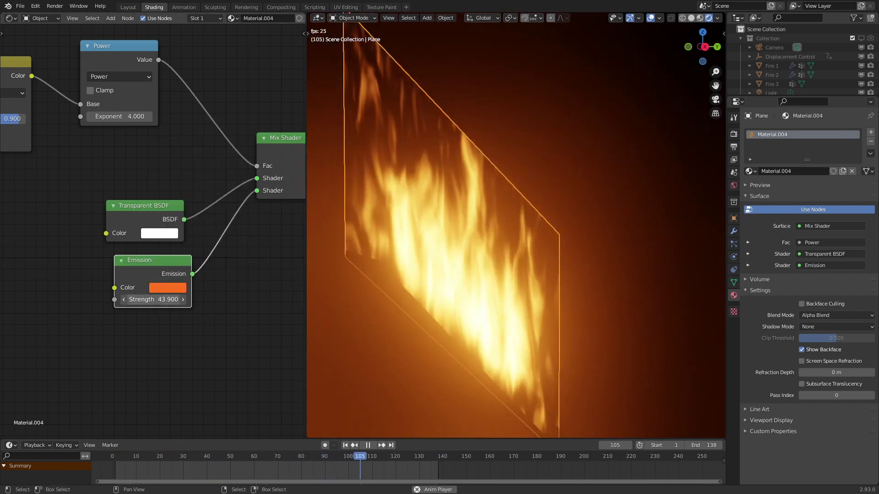
{"action": "double_click", "coordinate": [153, 299]}
{"action": "type", "text": "40"}
{"action": "key", "text": "Return"}
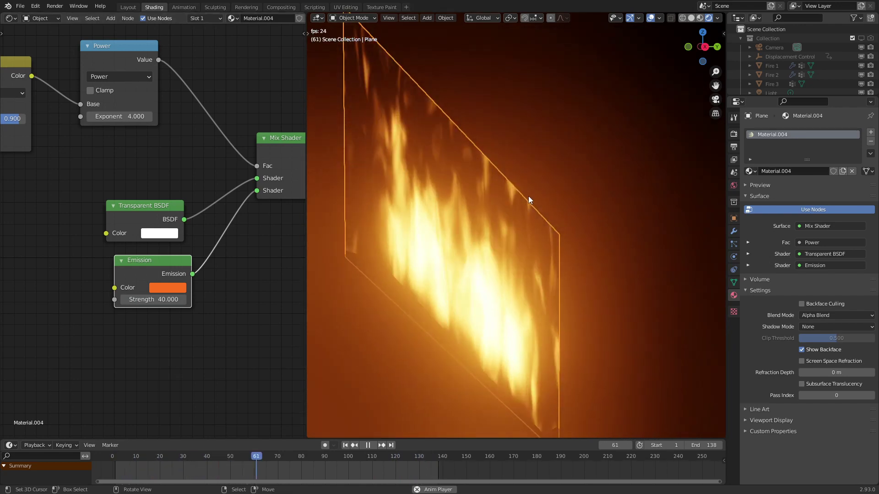
{"action": "scroll", "coordinate": [180, 102], "scroll_direction": "down", "scroll_amount": 2}
{"action": "middle_click_drag", "start_coordinate": [180, 103], "coordinate": [150, 208]}
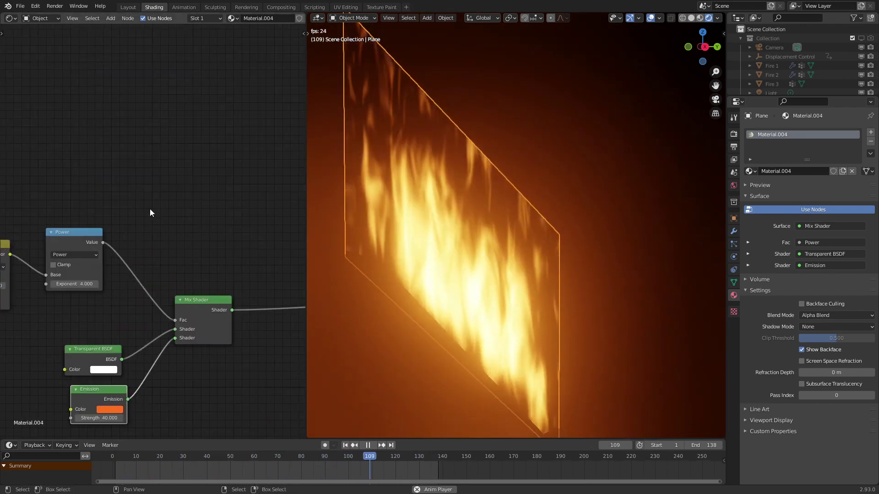
{"action": "key", "text": "q"}
Step: Insert a ColorRamp between Power and Mix Shader with B-Spline interpolation and a black middle stop
{"action": "left_click", "coordinate": [138, 196]}
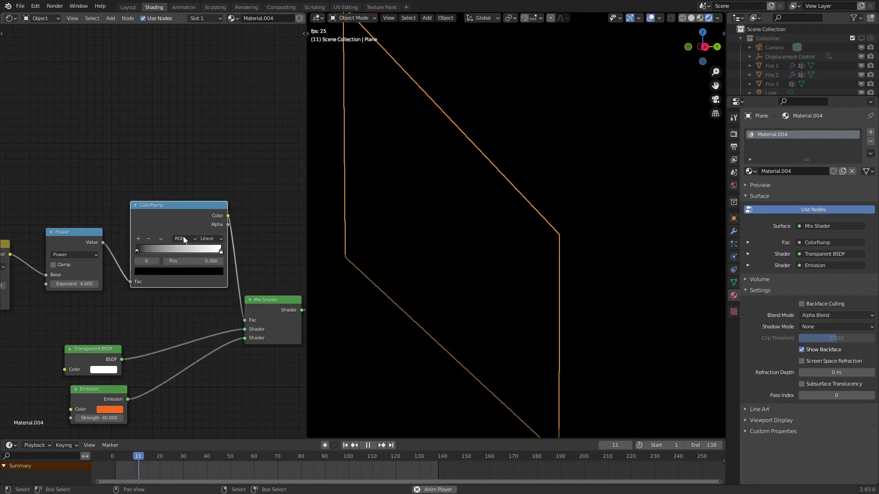
{"action": "scroll", "coordinate": [140, 238], "scroll_direction": "up", "scroll_amount": 1}
{"action": "scroll", "coordinate": [140, 238], "scroll_direction": "up", "scroll_amount": 1}
{"action": "left_click", "coordinate": [139, 242]}
{"action": "left_click", "coordinate": [237, 242]}
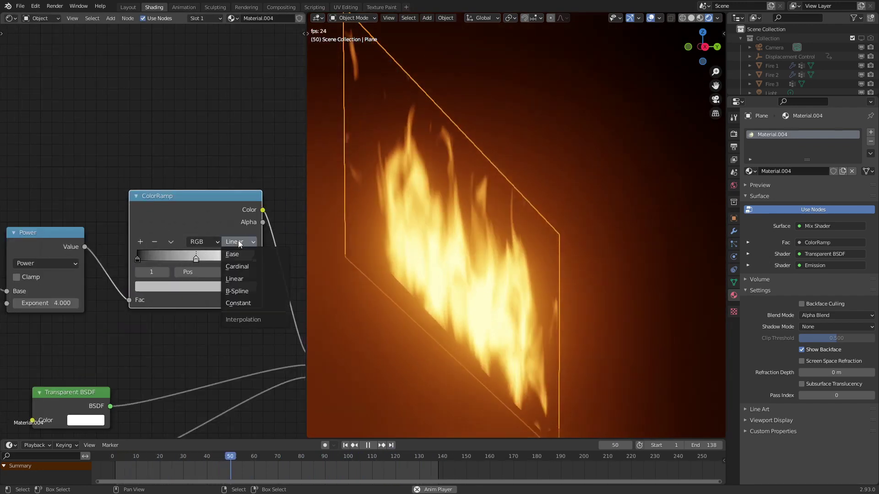
{"action": "left_click", "coordinate": [254, 300]}
{"action": "left_click", "coordinate": [215, 288]}
{"action": "scroll", "coordinate": [193, 182], "scroll_direction": "down", "scroll_amount": 5, "text": "ctrl"}
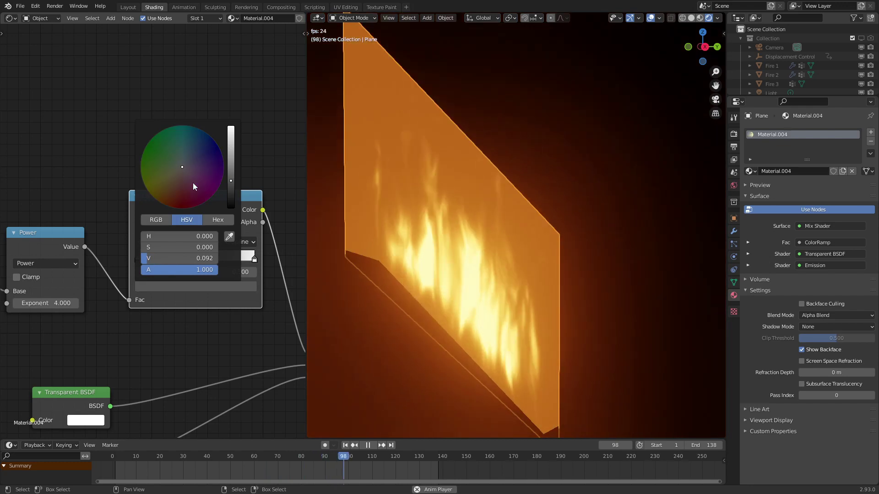
{"action": "scroll", "coordinate": [193, 183], "scroll_direction": "down", "scroll_amount": 15, "text": "ctrl"}
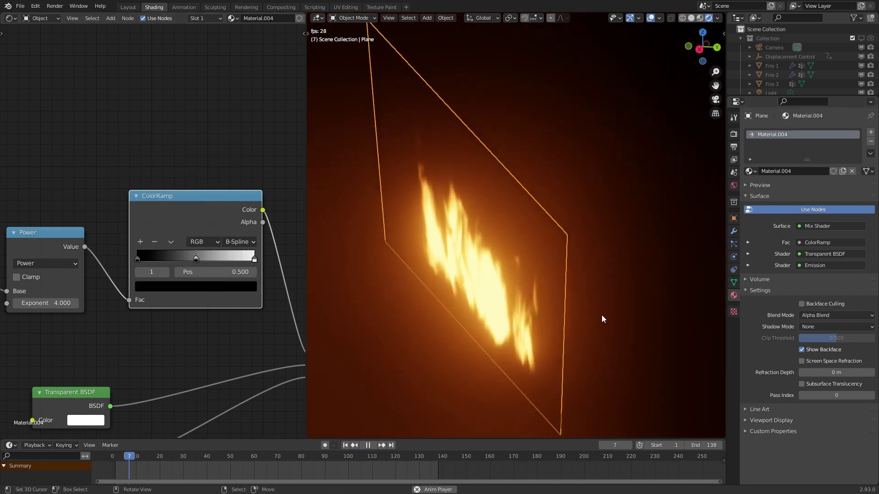
Step: Slide the dark stop to about 0.868 so only the brightest flames remain, and tidy the shader nodes
{"action": "left_click", "coordinate": [602, 314]}
{"action": "left_click_drag", "start_coordinate": [196, 259], "coordinate": [238, 260]}
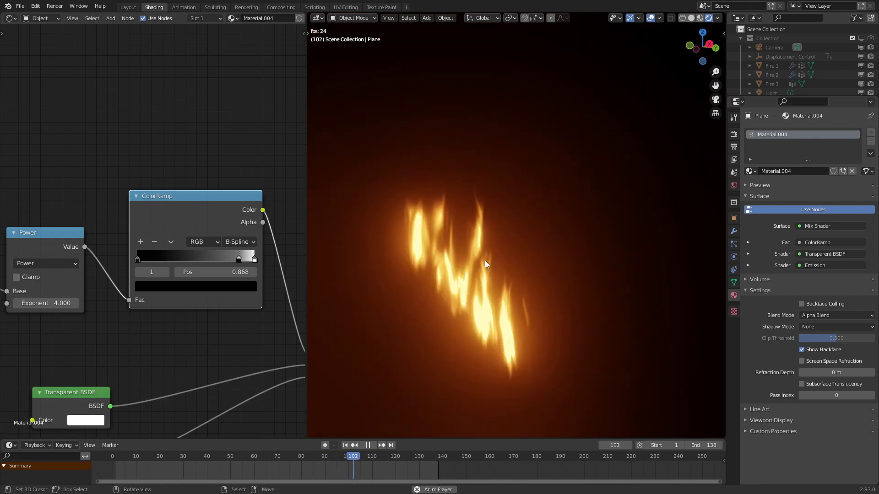
{"action": "scroll", "coordinate": [155, 284], "scroll_direction": "down", "scroll_amount": 3}
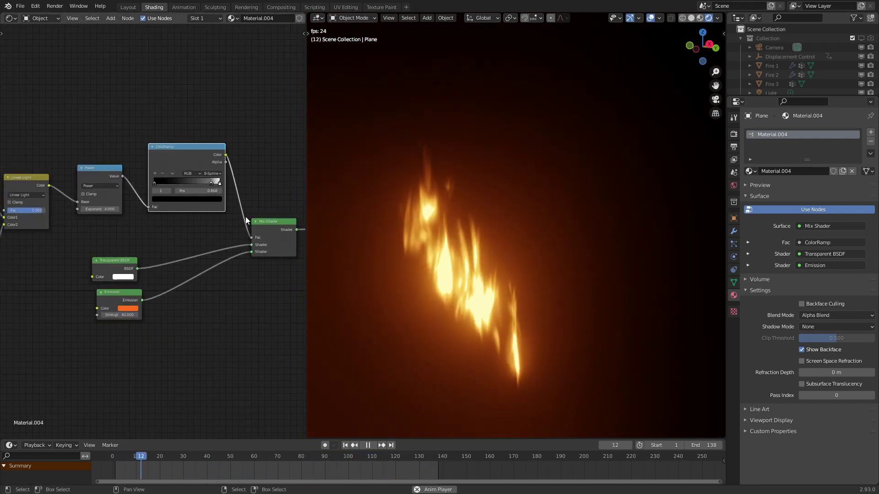
{"action": "left_click_drag", "start_coordinate": [113, 261], "coordinate": [166, 232]}
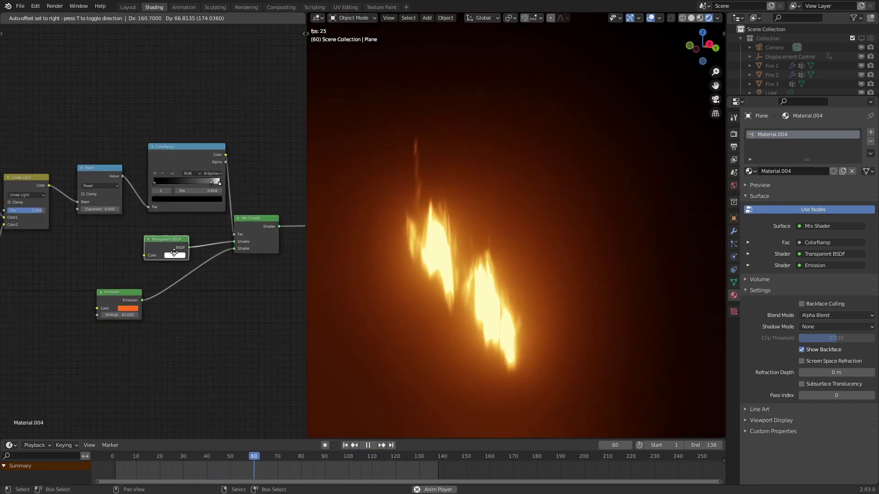
{"action": "left_click_drag", "start_coordinate": [131, 297], "coordinate": [176, 267]}
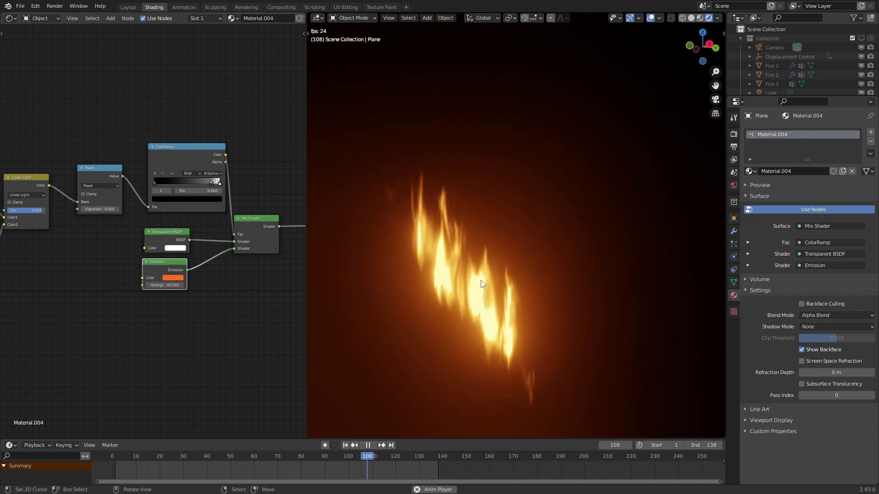
{"action": "key", "text": "z"}
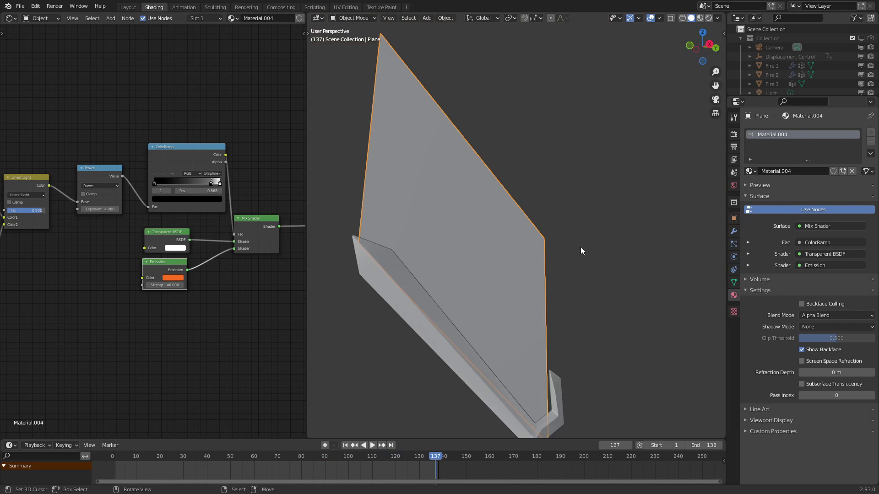
Step: Add a Subdivision Surface modifier to the plane set to Simple
{"action": "left_click", "coordinate": [733, 232]}
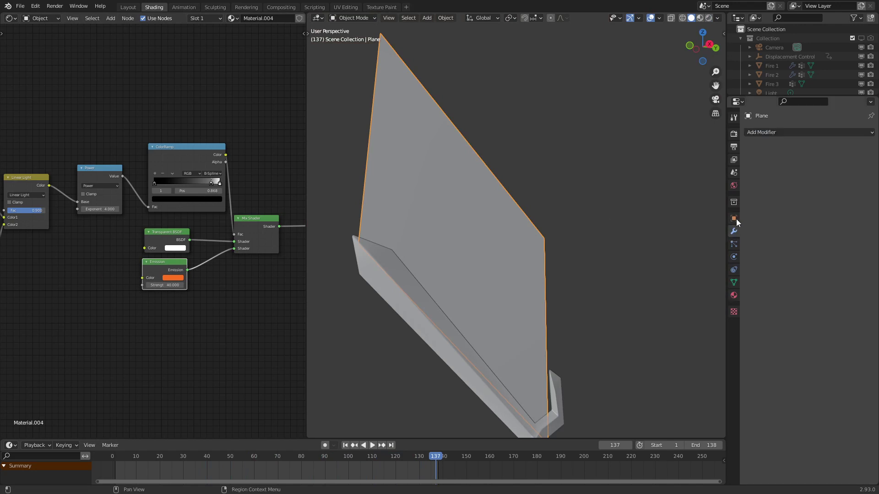
{"action": "left_click", "coordinate": [779, 130]}
{"action": "left_click", "coordinate": [707, 299]}
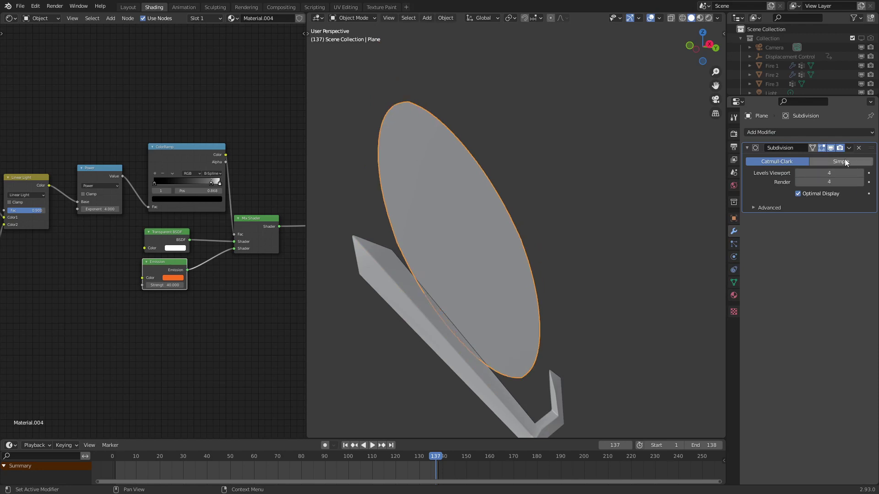
{"action": "left_click", "coordinate": [845, 161]}
Step: Add a Displace modifier with a new Clouds texture, Size 1.00 and Depth 0
{"action": "left_click", "coordinate": [794, 132]}
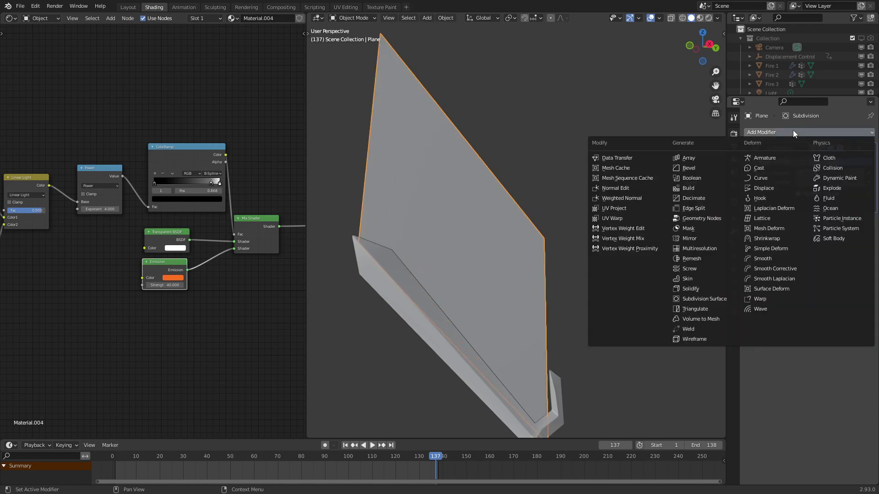
{"action": "left_click", "coordinate": [771, 188]}
{"action": "left_click", "coordinate": [836, 233]}
{"action": "left_click", "coordinate": [868, 235]}
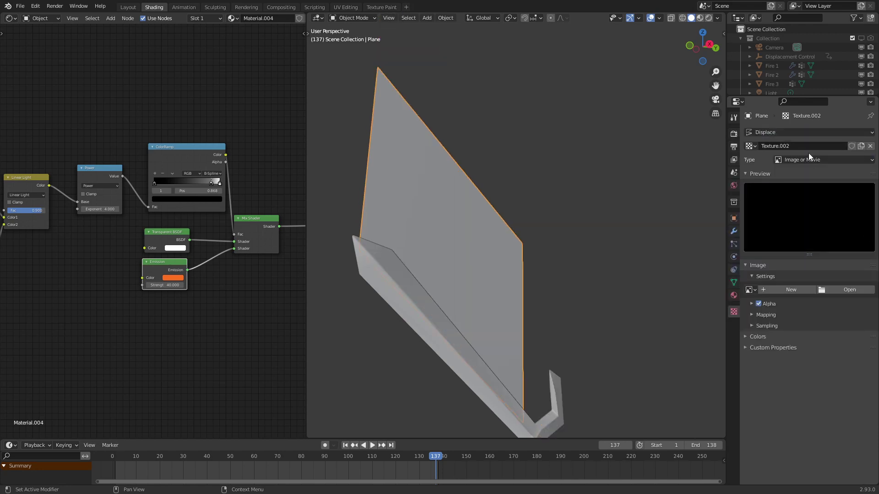
{"action": "left_click", "coordinate": [809, 160]}
{"action": "left_click", "coordinate": [801, 193]}
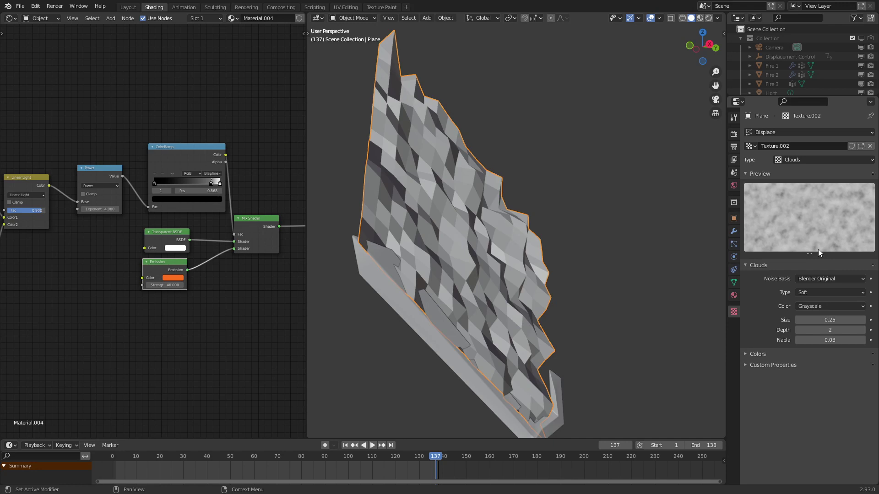
{"action": "double_click", "coordinate": [830, 320]}
{"action": "type", "text": "1"}
{"action": "key", "text": "Return"}
{"action": "left_click_drag", "start_coordinate": [836, 330], "coordinate": [838, 330]}
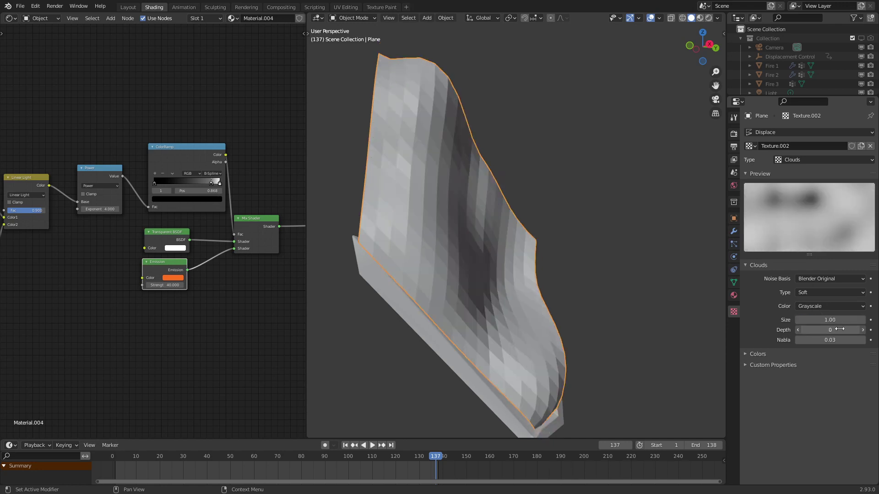
{"action": "left_click", "coordinate": [734, 232]}
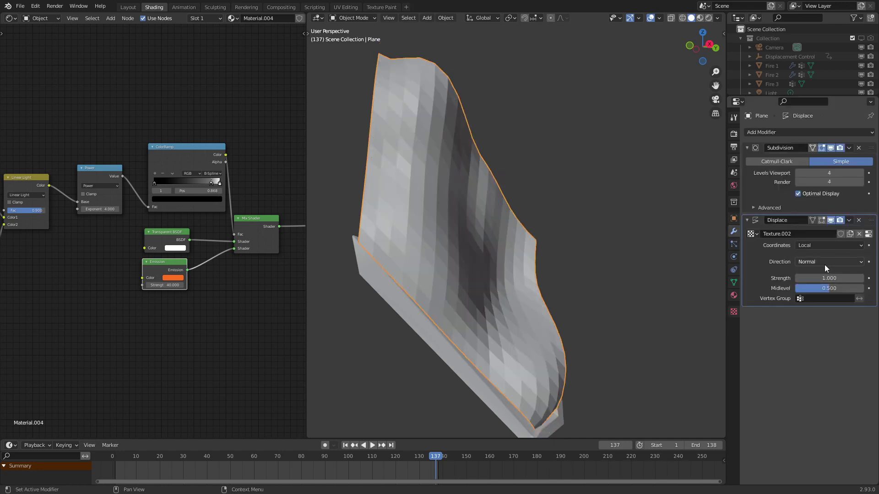
Step: Create a new vertex group on the plane in Edit Mode
{"action": "left_click", "coordinate": [734, 283]}
{"action": "key", "text": "Tab"}
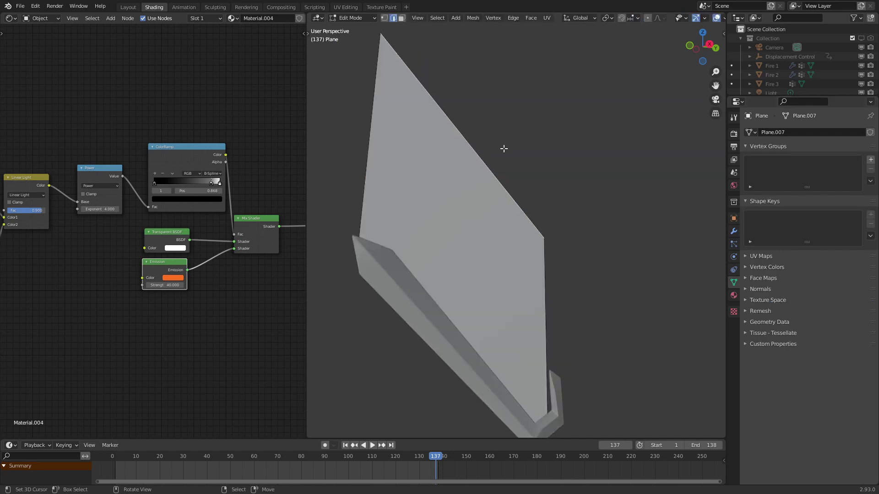
{"action": "left_click", "coordinate": [871, 159]}
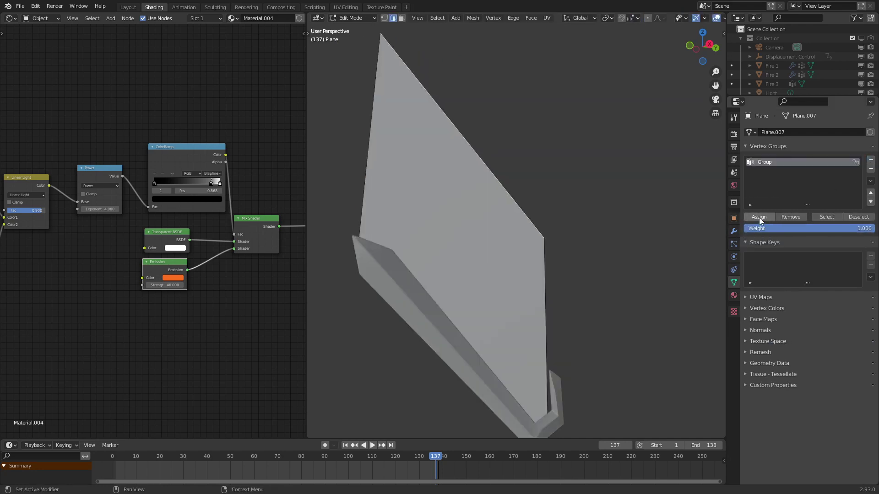
Step: Limit the Displace modifier to the Group vertex group and check the waving plane
{"action": "left_click", "coordinate": [734, 232]}
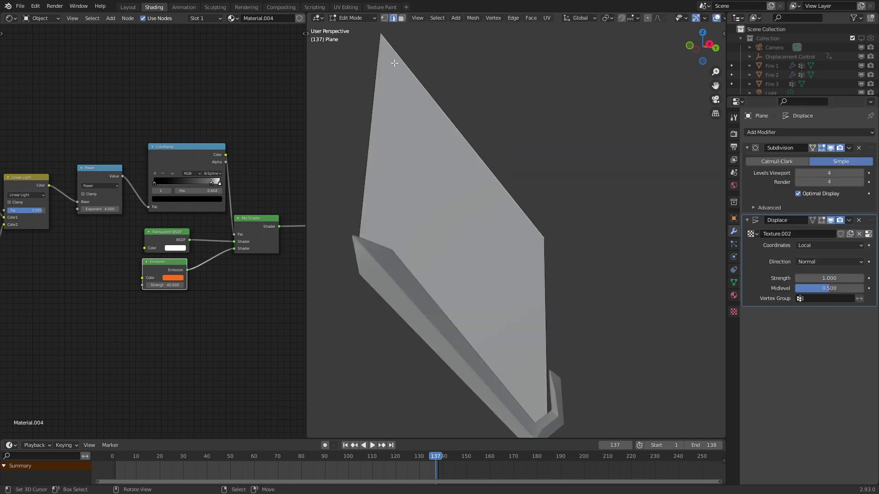
{"action": "left_click", "coordinate": [822, 301]}
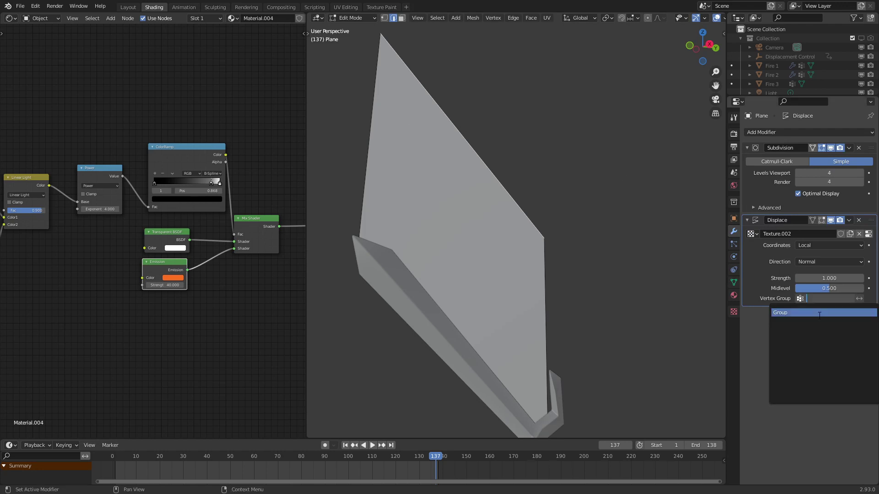
{"action": "left_click", "coordinate": [819, 313]}
{"action": "key", "text": "Tab"}
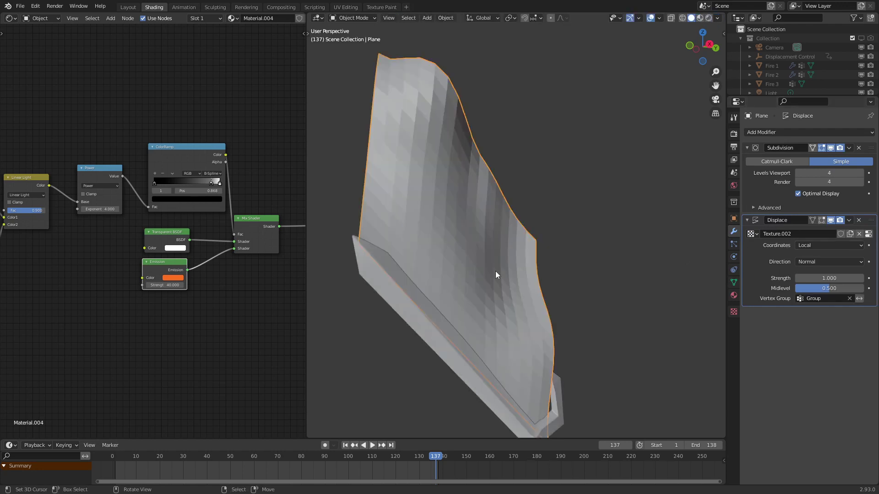
{"action": "middle_click_drag", "start_coordinate": [582, 260], "coordinate": [495, 251]}
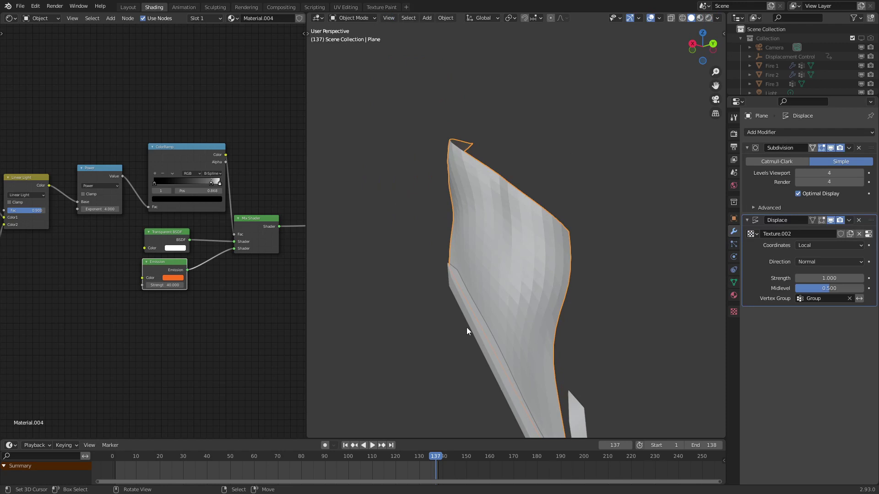
{"action": "right_click", "coordinate": [559, 225]}
Step: Set Displace direction to RGB to XYZ and make the Clouds texture output colour noise
{"action": "mouse_move", "coordinate": [558, 225]}
{"action": "middle_mouse_down"}
{"action": "mouse_move", "coordinate": [509, 272]}
{"action": "mouse_move", "coordinate": [687, 254]}
{"action": "middle_mouse_up"}
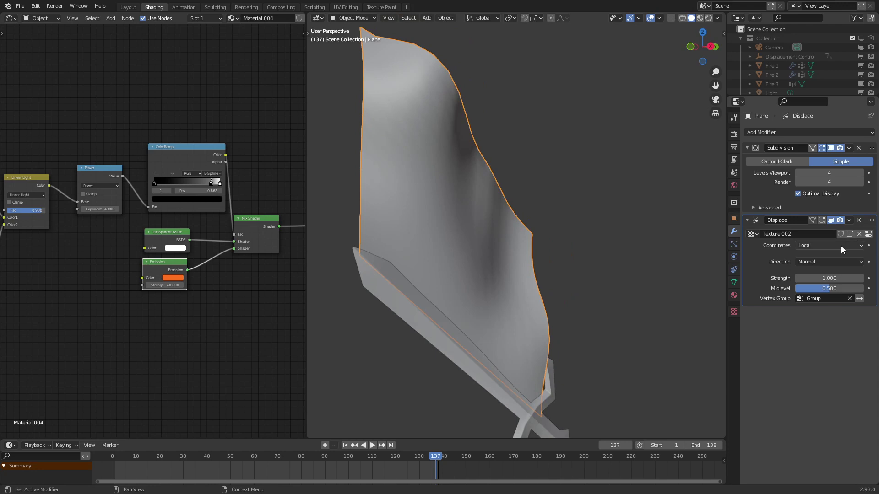
{"action": "left_click", "coordinate": [835, 261]}
{"action": "left_click", "coordinate": [829, 324]}
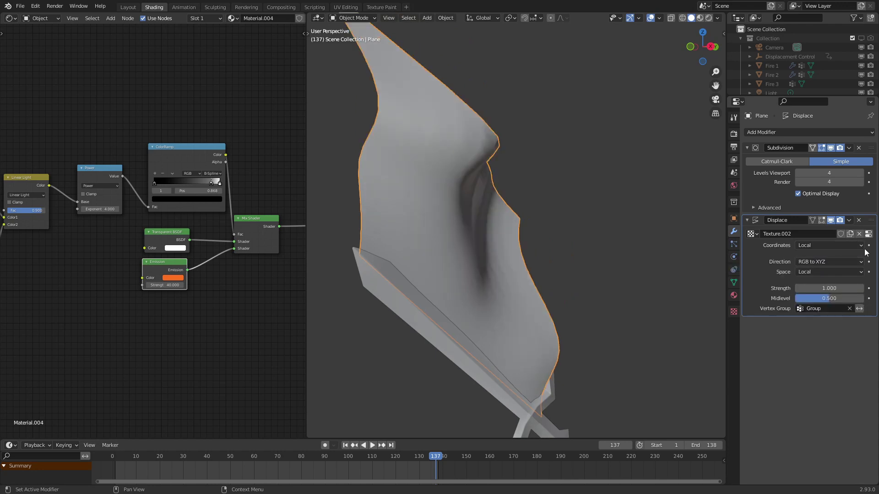
{"action": "left_click", "coordinate": [869, 234]}
{"action": "left_click", "coordinate": [824, 305]}
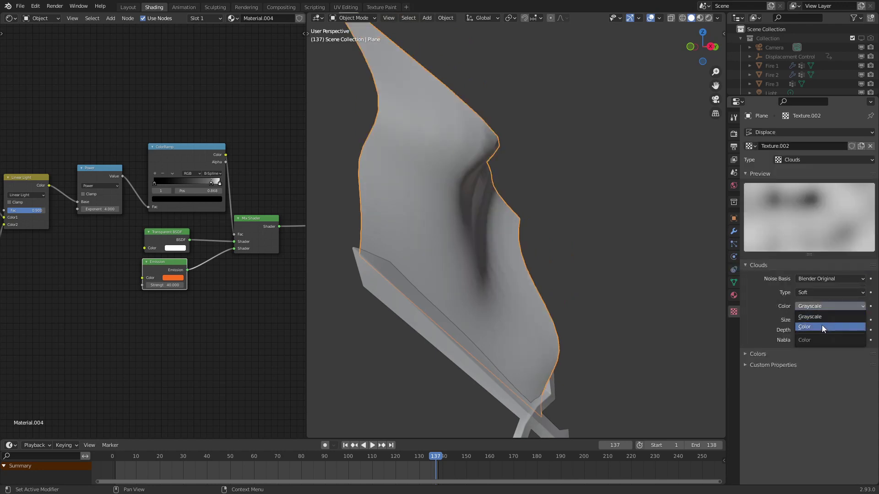
{"action": "left_click", "coordinate": [823, 325]}
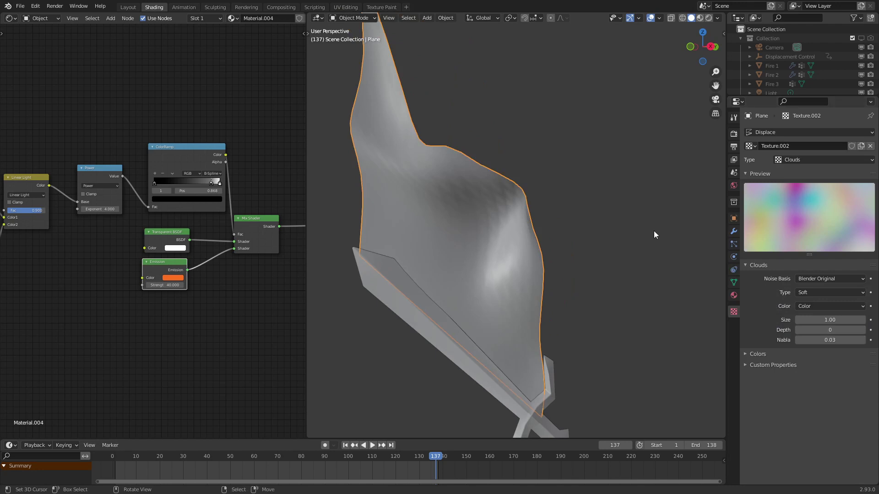
{"action": "scroll", "coordinate": [606, 205], "scroll_direction": "down", "scroll_amount": 3}
{"action": "scroll", "coordinate": [568, 182], "scroll_direction": "down", "scroll_amount": 2}
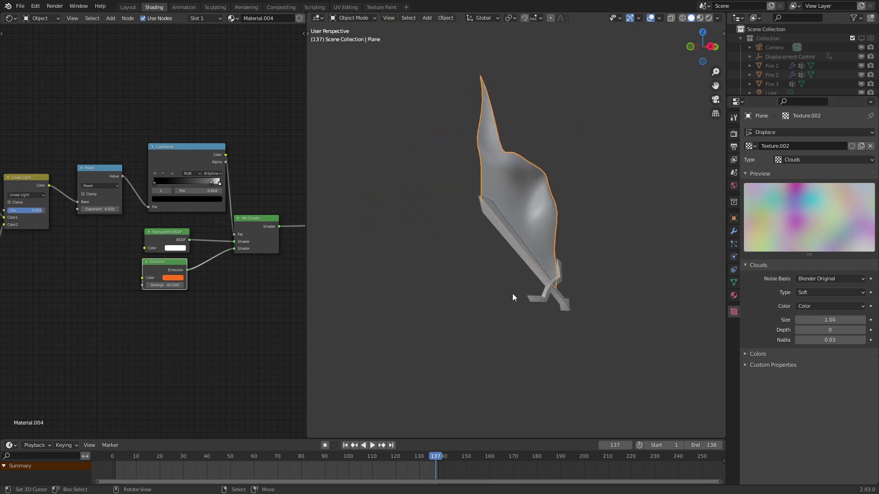
{"action": "key", "text": "shift+a"}
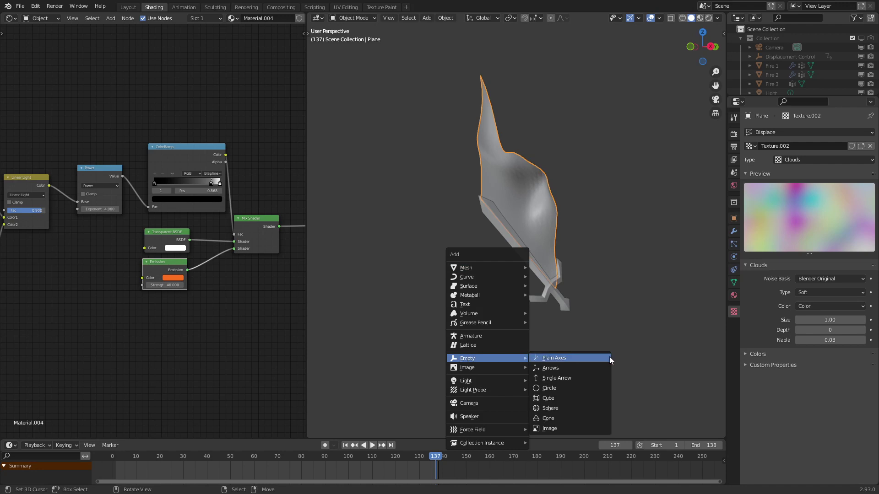
Step: Add a Plain Axes empty at the origin and set the Displace texture coordinates to Object using it
{"action": "left_click", "coordinate": [608, 357]}
{"action": "key", "text": "alt+g"}
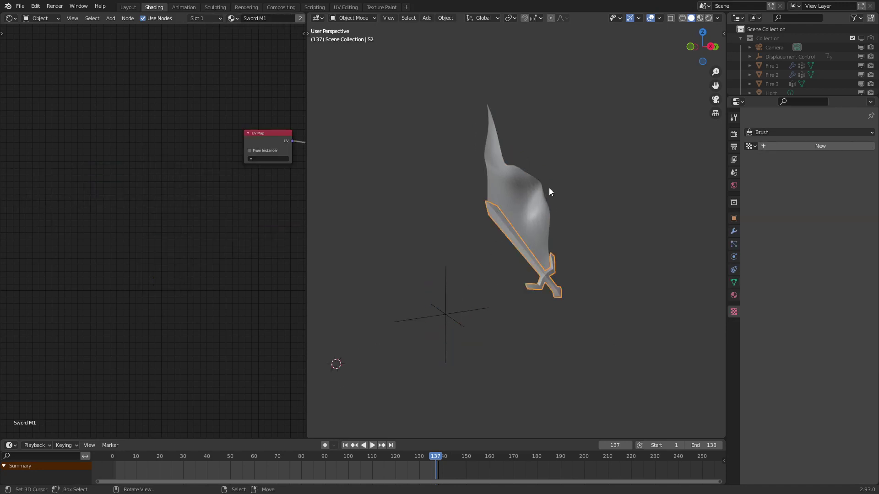
{"action": "left_click", "coordinate": [549, 191]}
{"action": "left_click", "coordinate": [734, 232]}
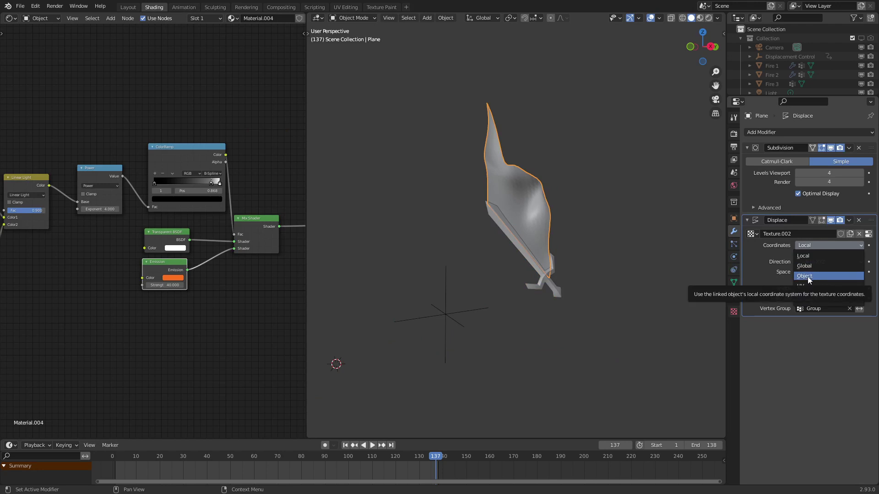
{"action": "left_click", "coordinate": [808, 277]}
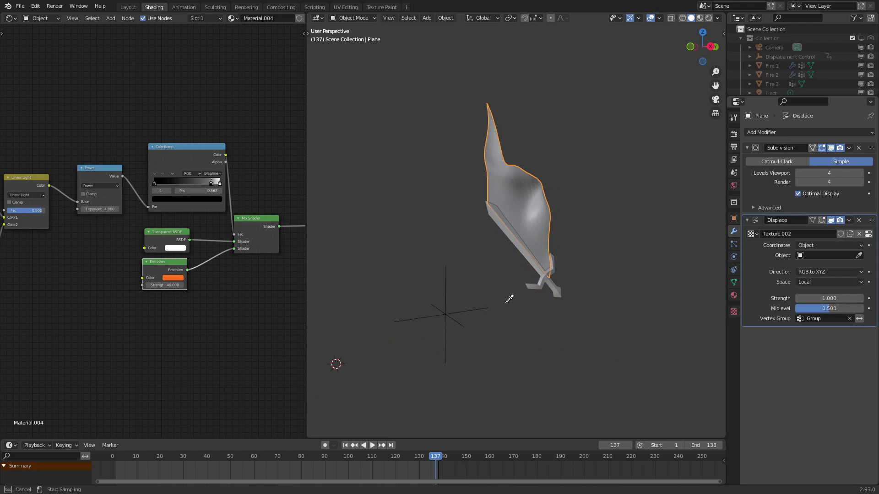
{"action": "left_click", "coordinate": [439, 315]}
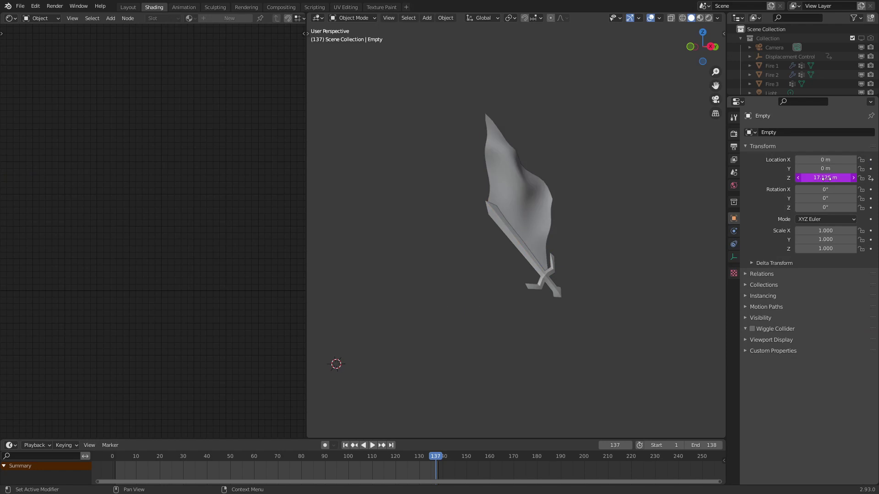
{"action": "scroll", "coordinate": [623, 319], "scroll_direction": "up", "scroll_amount": 3}
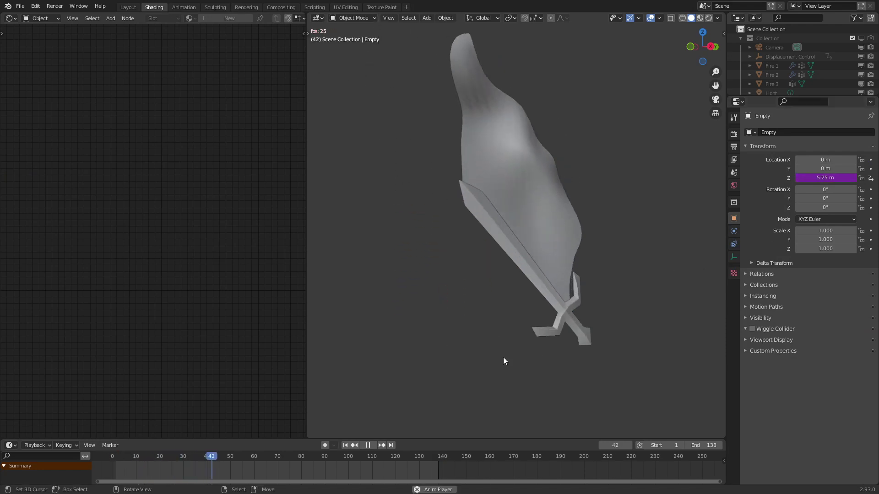
Step: Preview the flaming sword in Rendered shading, then return to Material Preview and select the plane
{"action": "middle_click_drag", "start_coordinate": [487, 335], "coordinate": [685, 188]}
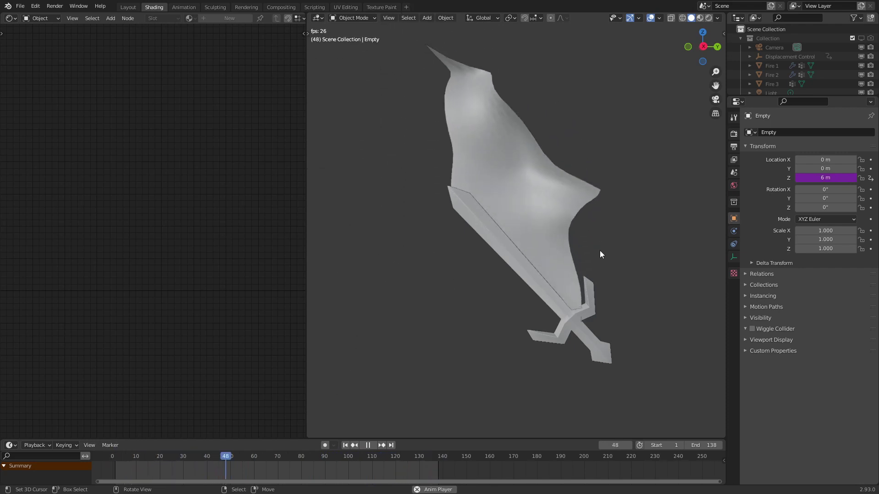
{"action": "key", "text": "z"}
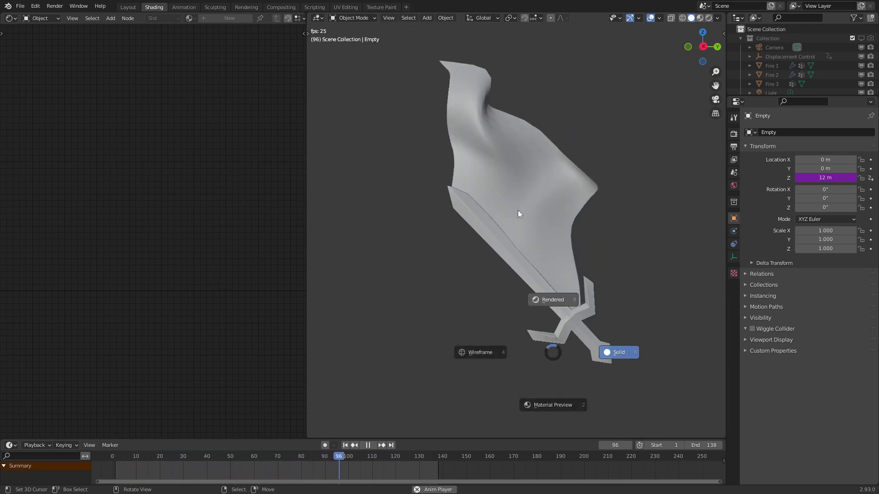
{"action": "left_click", "coordinate": [518, 210]}
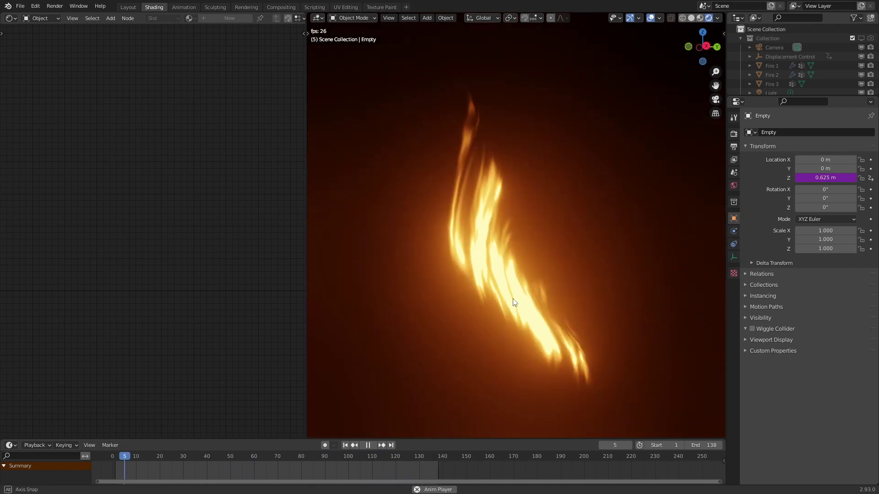
{"action": "middle_click_drag", "start_coordinate": [514, 300], "coordinate": [529, 242]}
{"action": "key", "text": "z"}
{"action": "left_click", "coordinate": [529, 241]}
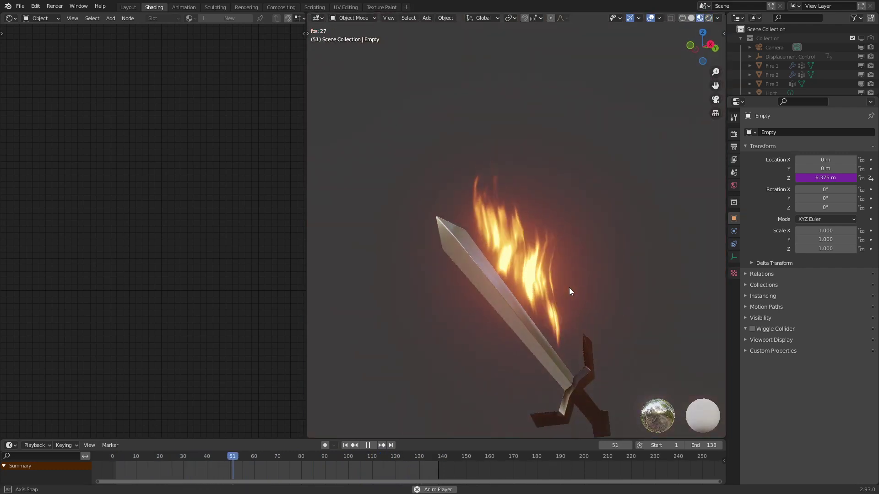
{"action": "left_click", "coordinate": [565, 296]}
{"action": "key", "text": "Tab"}
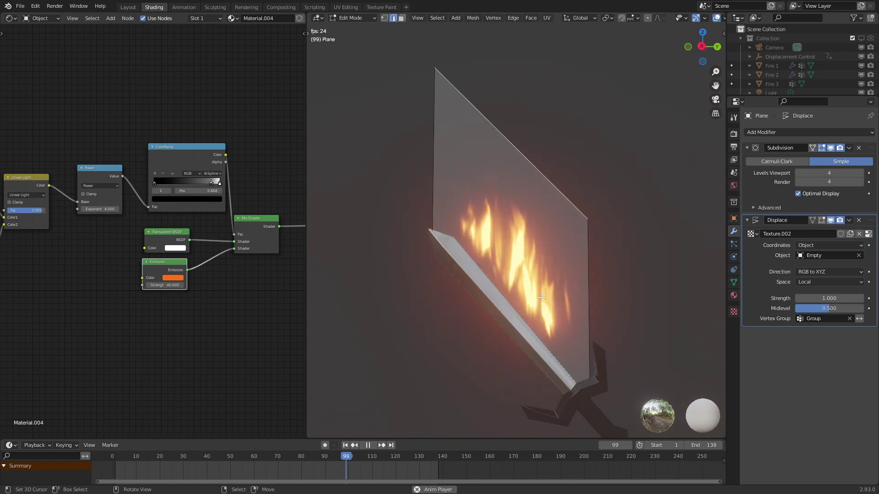
{"action": "middle_click_drag", "start_coordinate": [584, 319], "coordinate": [368, 159], "text": "shift"}
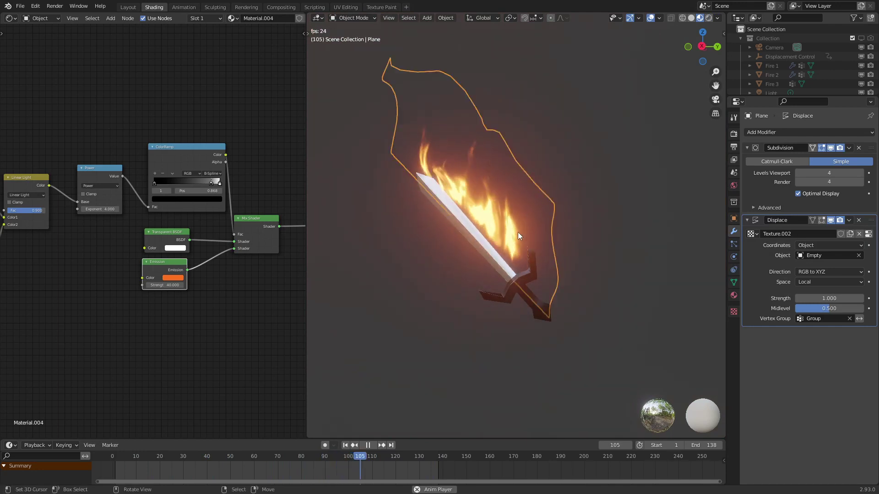
{"action": "key", "text": "Tab"}
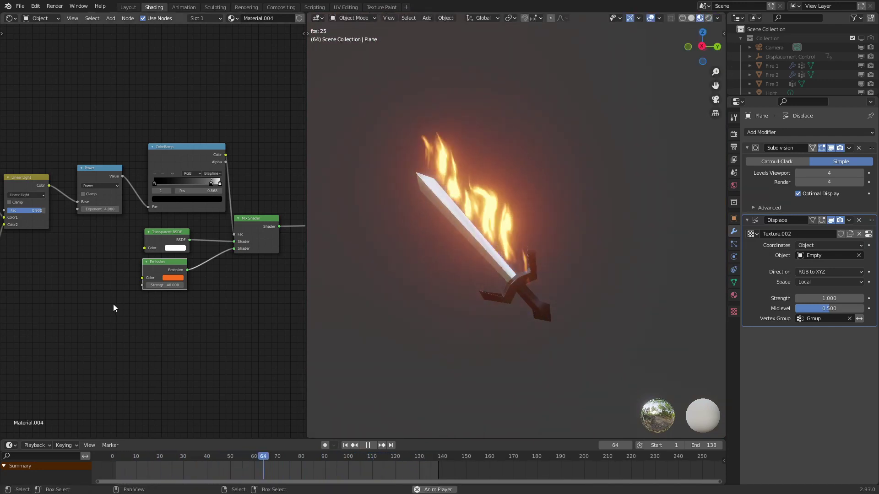
Step: Add a ColorRamp fed by Separate XYZ and route its colour into the Emission colour
{"action": "middle_click_drag", "start_coordinate": [114, 304], "coordinate": [177, 289]}
{"action": "key", "text": "shift+a"}
{"action": "left_click", "coordinate": [167, 288]}
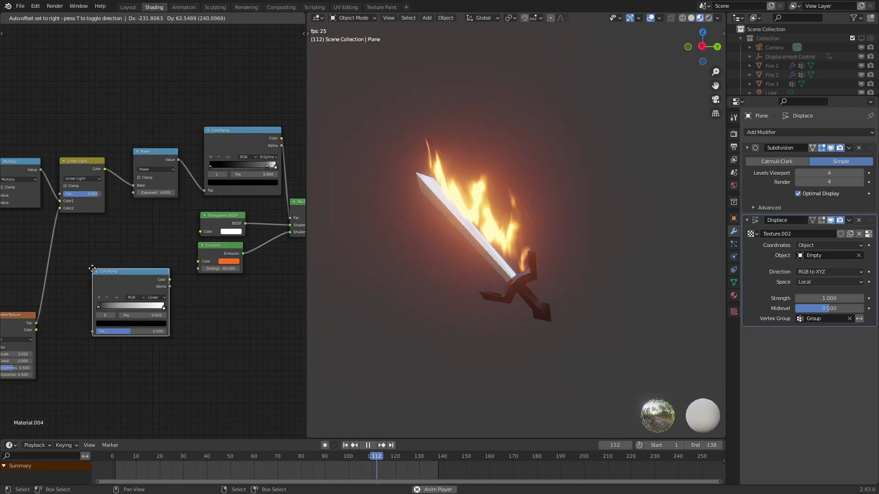
{"action": "middle_click_drag", "start_coordinate": [136, 251], "coordinate": [147, 231]}
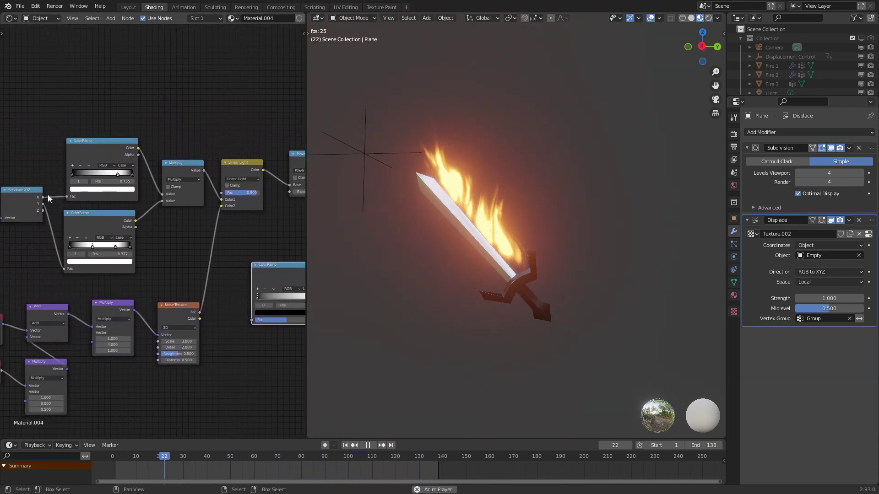
{"action": "left_click_drag", "start_coordinate": [40, 202], "coordinate": [255, 319]}
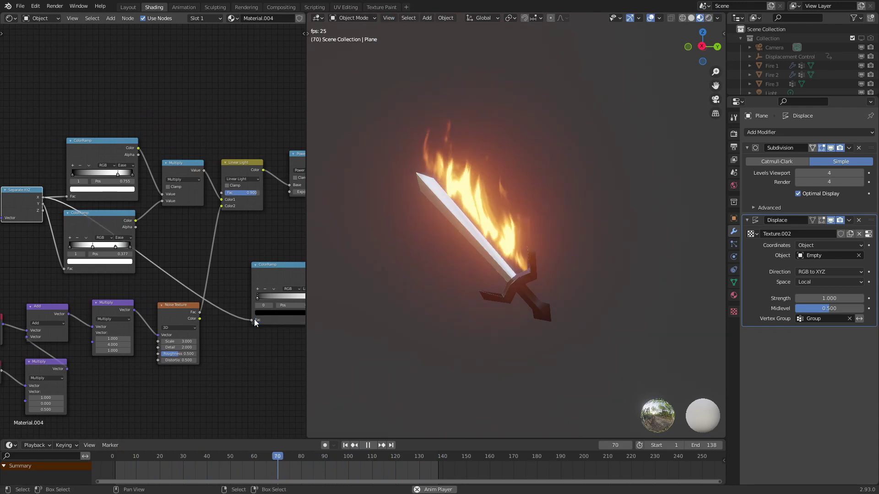
{"action": "mouse_move", "coordinate": [254, 319]}
{"action": "middle_mouse_down"}
{"action": "mouse_move", "coordinate": [223, 283]}
{"action": "mouse_move", "coordinate": [179, 285]}
{"action": "middle_mouse_up"}
{"action": "scroll", "coordinate": [218, 289], "scroll_direction": "up", "scroll_amount": 2}
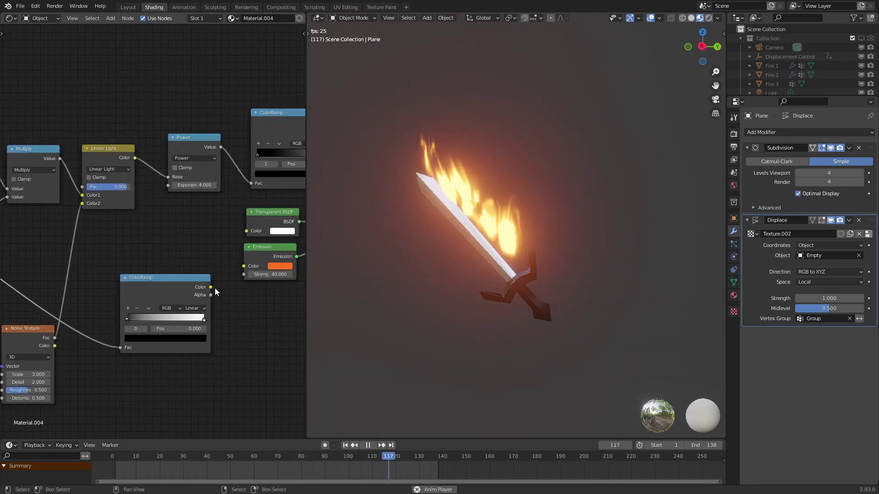
{"action": "left_click_drag", "start_coordinate": [236, 274], "coordinate": [244, 266]}
{"action": "scroll", "coordinate": [158, 348], "scroll_direction": "up", "scroll_amount": 2}
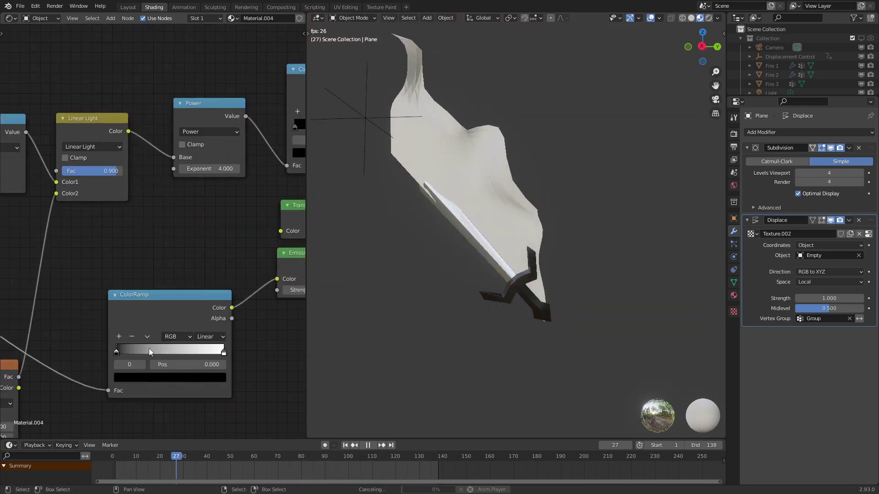
Step: Set the ramp stops to light blue and orange, pull them toward the middle, and use Ease interpolation
{"action": "left_click", "coordinate": [158, 377]}
{"action": "left_click", "coordinate": [155, 259]}
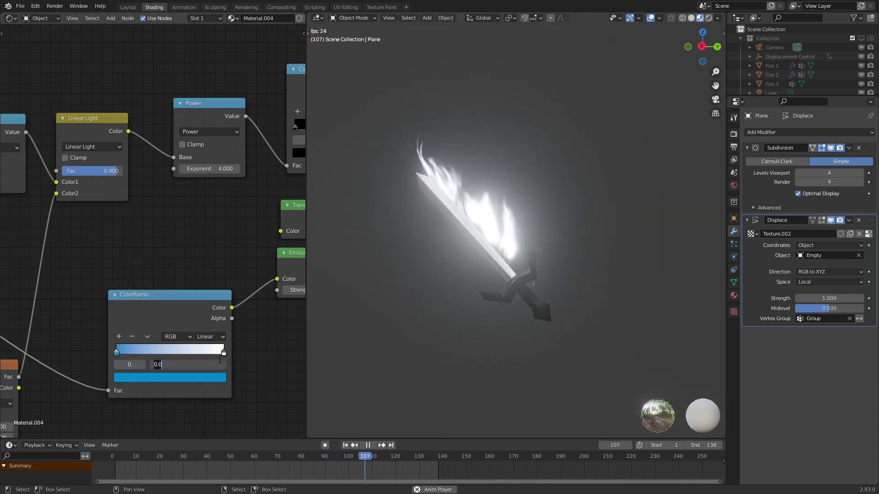
{"action": "left_click", "coordinate": [222, 353]}
{"action": "left_click_drag", "start_coordinate": [222, 352], "coordinate": [222, 353]}
{"action": "left_click", "coordinate": [169, 377]}
{"action": "left_click", "coordinate": [161, 296]}
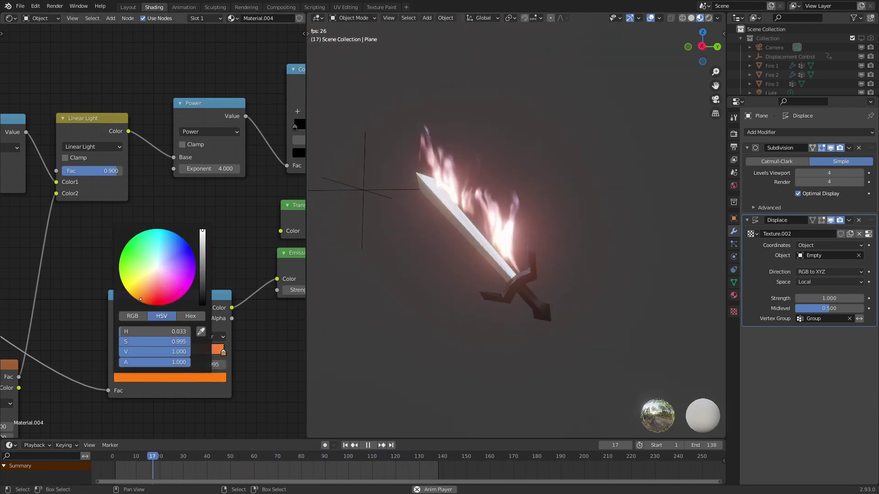
{"action": "left_click_drag", "start_coordinate": [222, 352], "coordinate": [189, 353]}
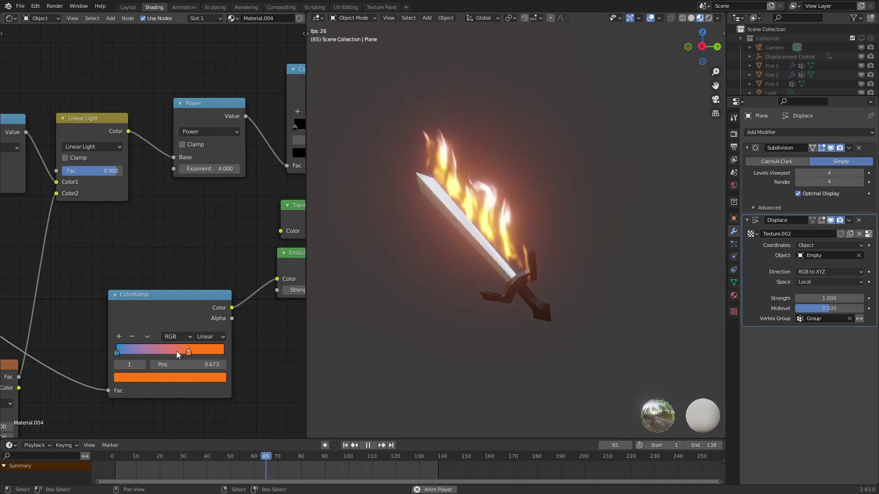
{"action": "left_click_drag", "start_coordinate": [133, 351], "coordinate": [195, 354]}
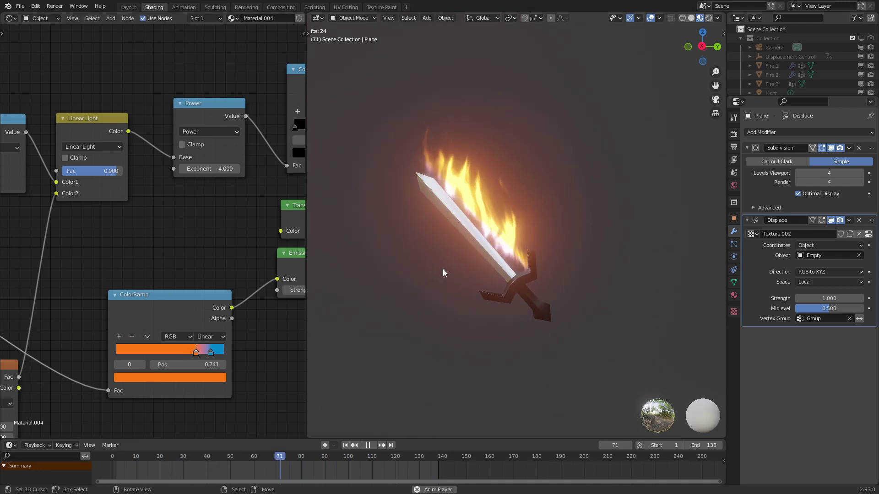
{"action": "scroll", "coordinate": [460, 289], "scroll_direction": "up", "scroll_amount": 2}
{"action": "left_click", "coordinate": [211, 337]}
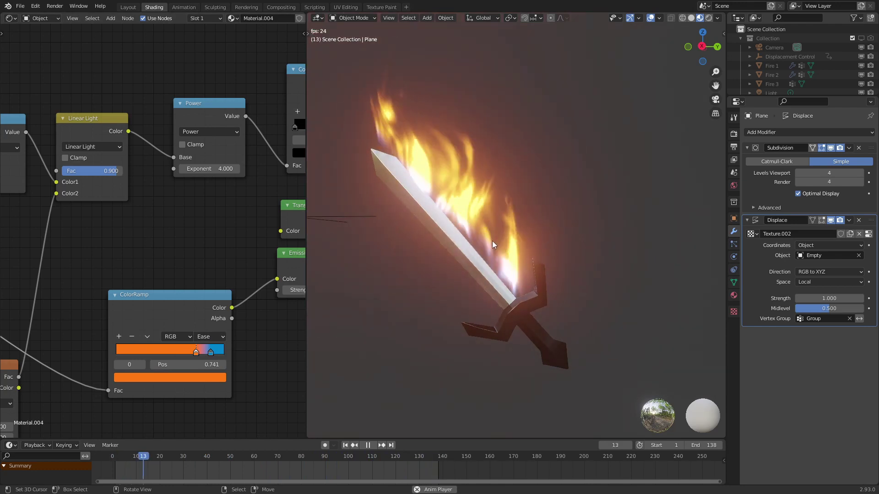
{"action": "scroll", "coordinate": [474, 242], "scroll_direction": "down", "scroll_amount": 3}
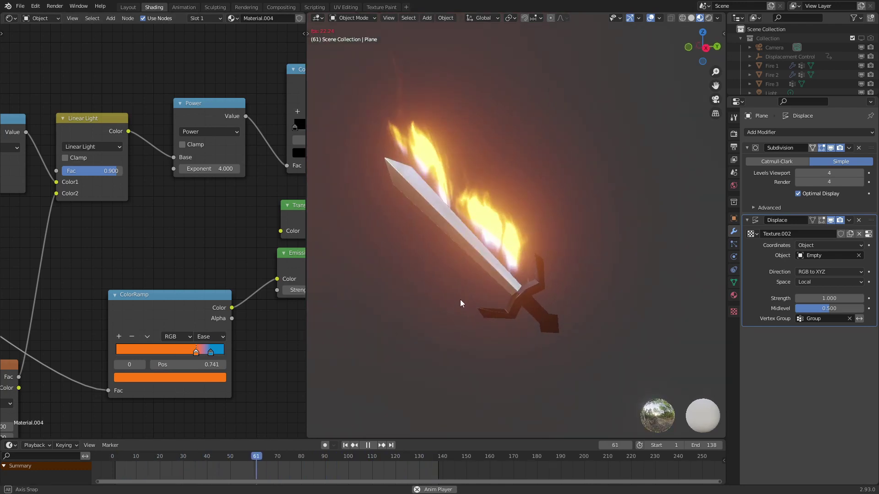
{"action": "key", "text": "z"}
{"action": "left_click", "coordinate": [600, 285]}
{"action": "scroll", "coordinate": [600, 285], "scroll_direction": "up", "scroll_amount": 3}
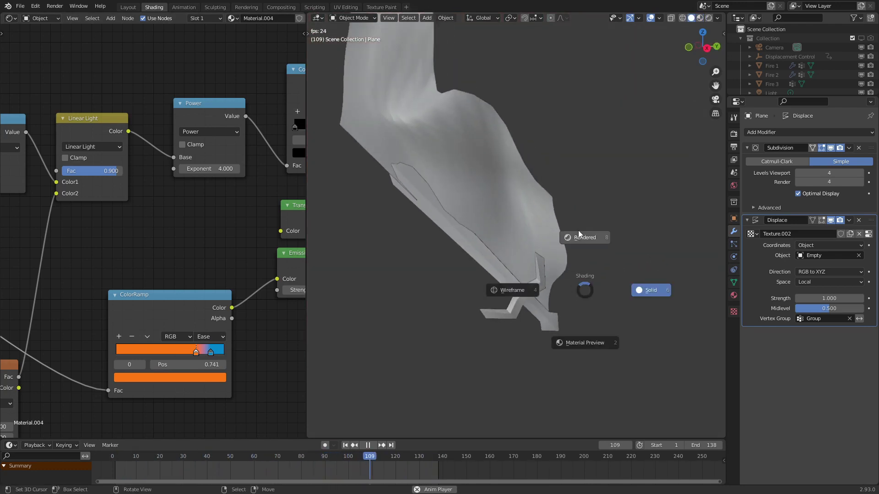
{"action": "left_click", "coordinate": [579, 233]}
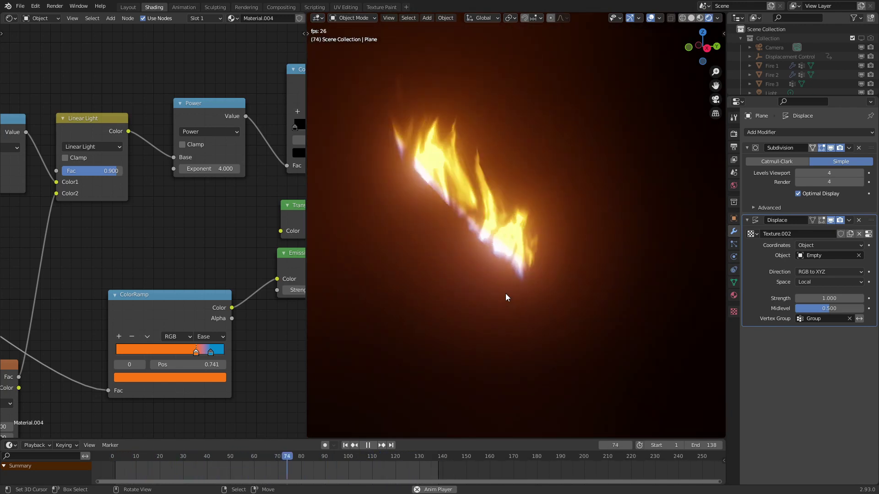
{"action": "key", "text": "z"}
{"action": "left_click", "coordinate": [628, 283]}
{"action": "key", "text": "z"}
{"action": "left_click", "coordinate": [604, 367]}
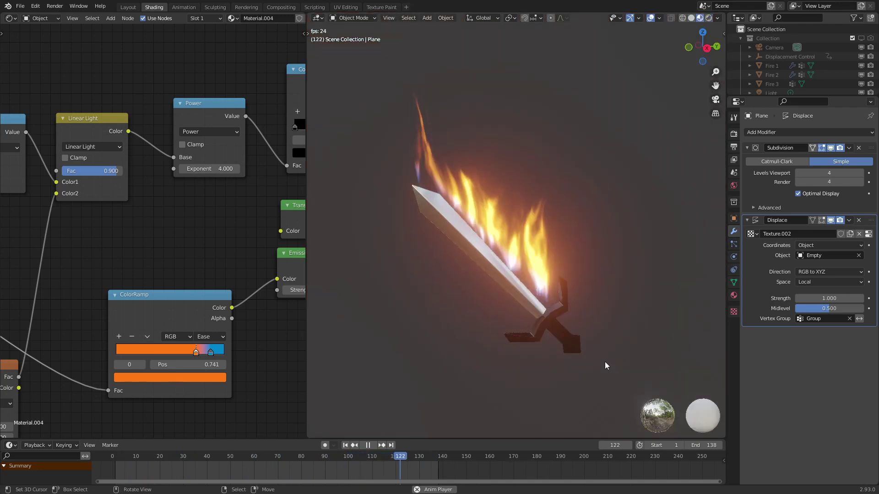